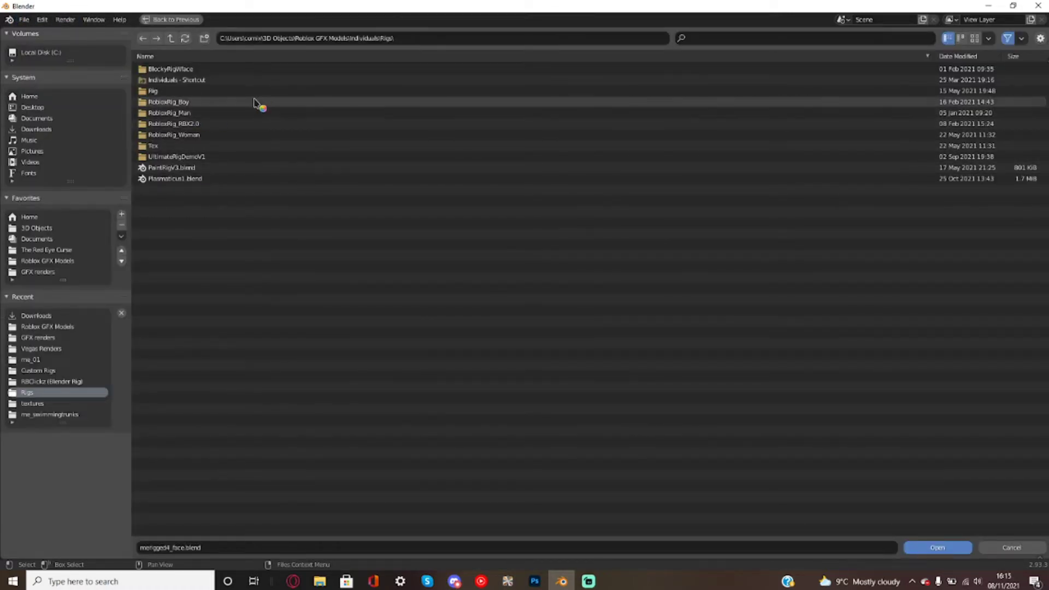
- Open Faceless.blend from the Rig folder inside RobloxRig_RBX2.0
click(263, 126)
double_click(263, 125)
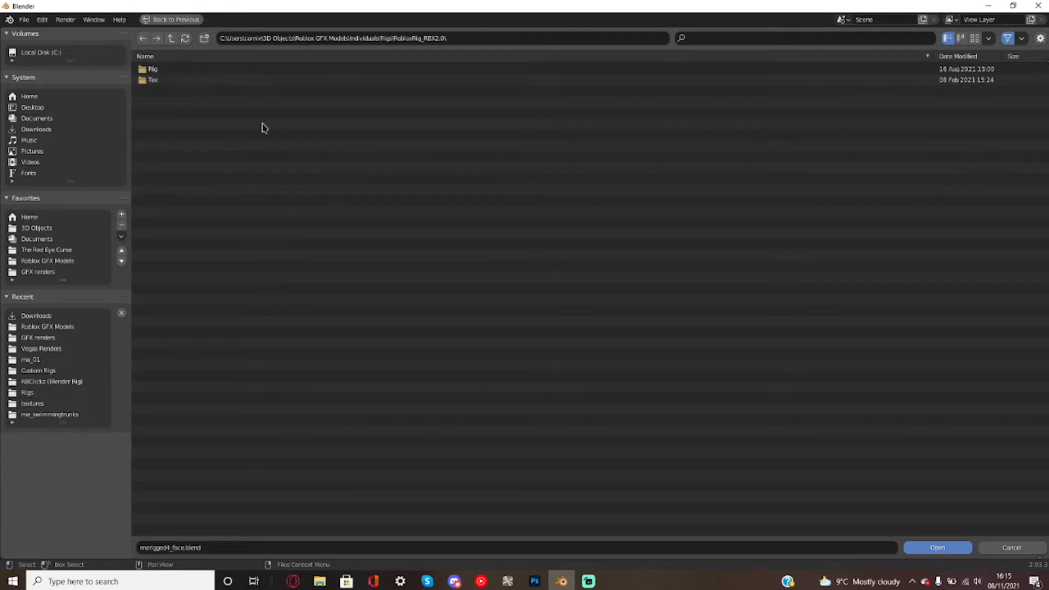
double_click(229, 70)
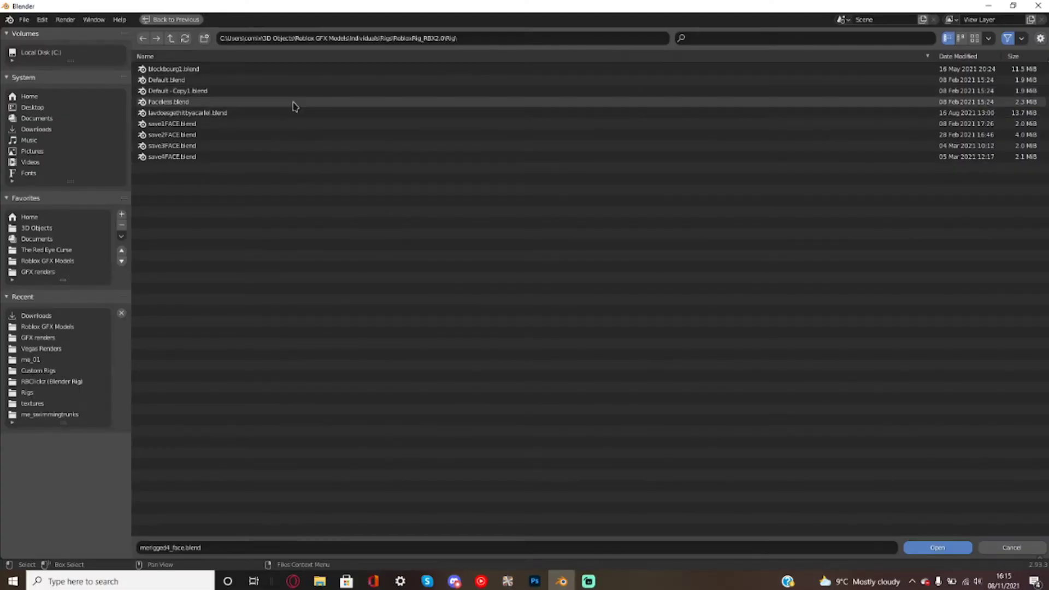
click(295, 105)
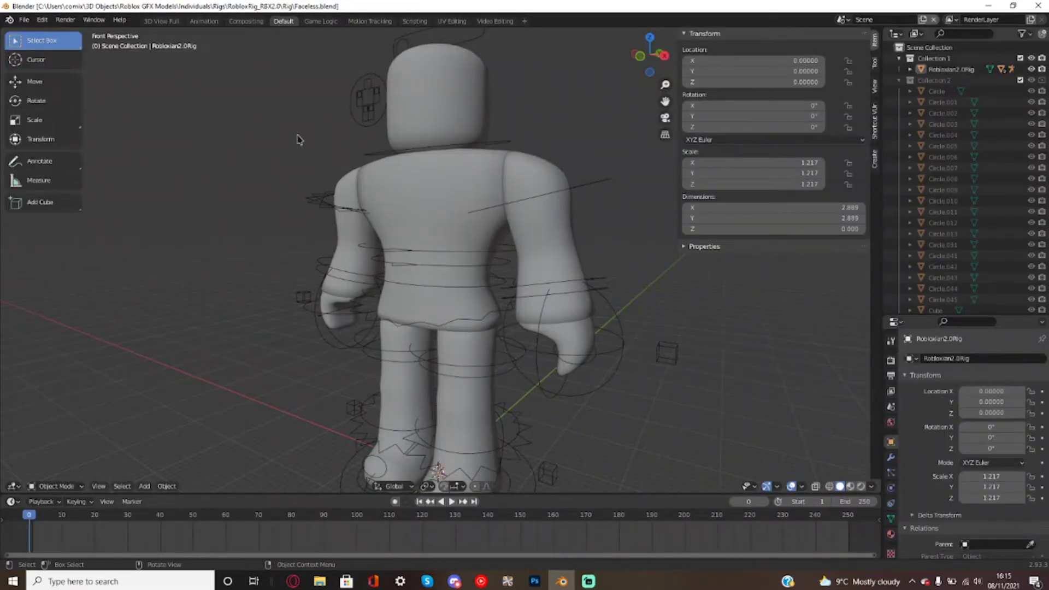
middle_drag(411, 266, 421, 284)
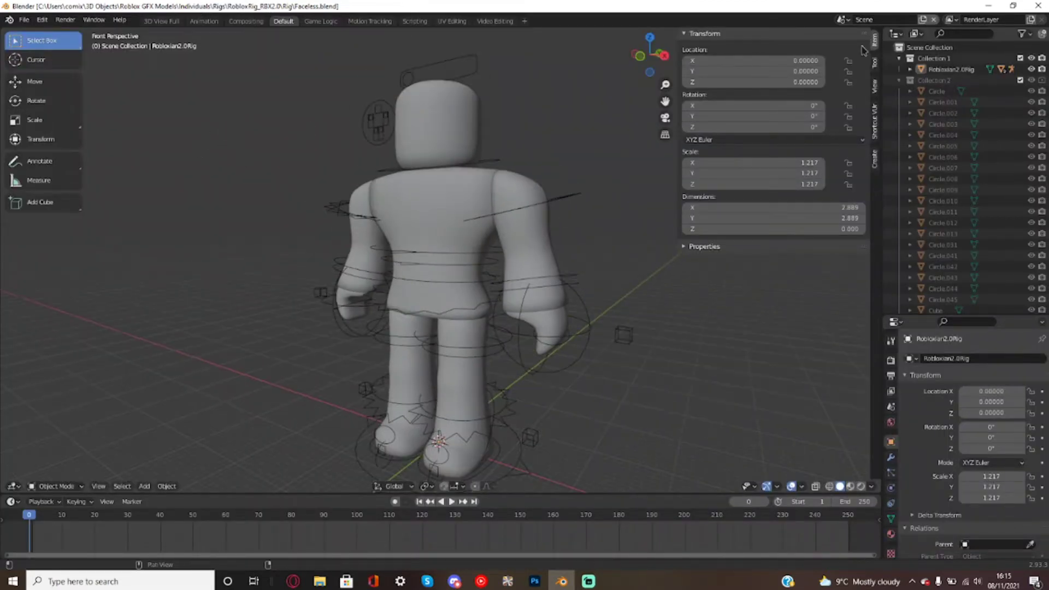
- Collapse Collection 1 and Collection 2, then add a new top-level collection named MeshRig
click(899, 80)
click(899, 58)
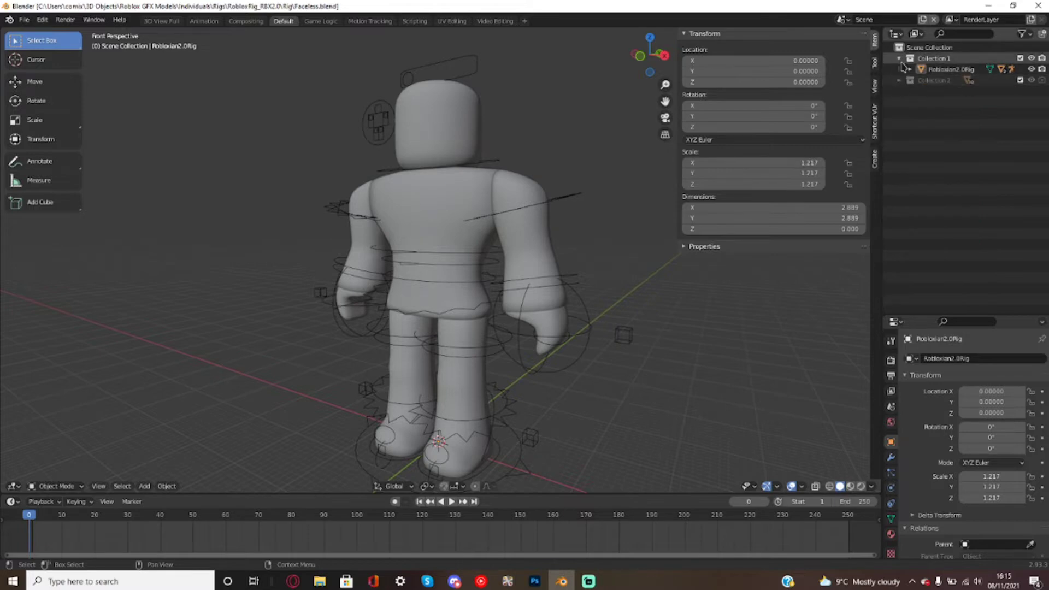
click(1041, 33)
click(958, 81)
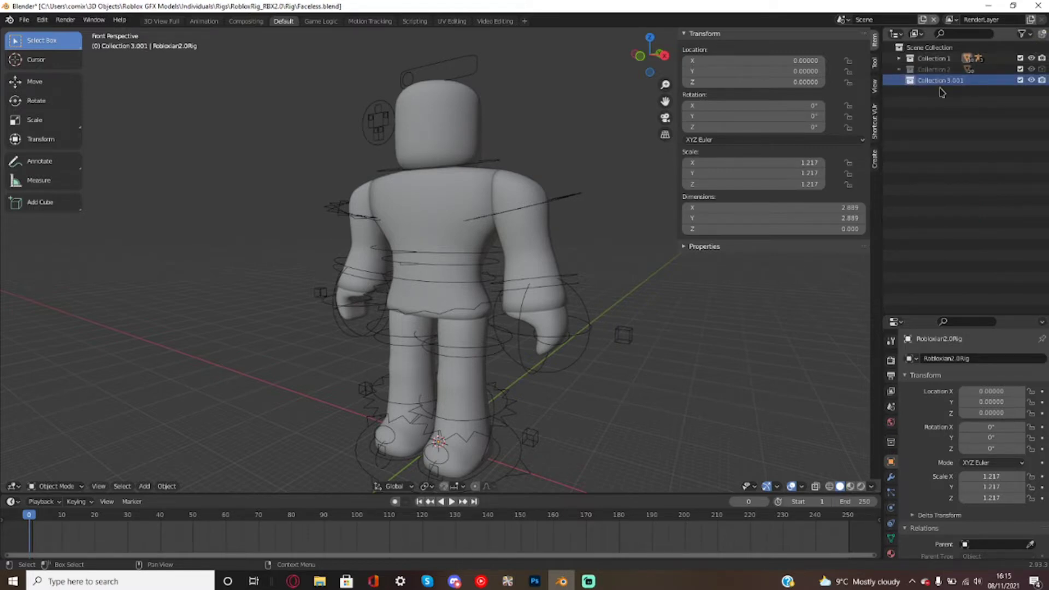
click(956, 88)
double_click(952, 82)
text(MeshRig)
key(Return)
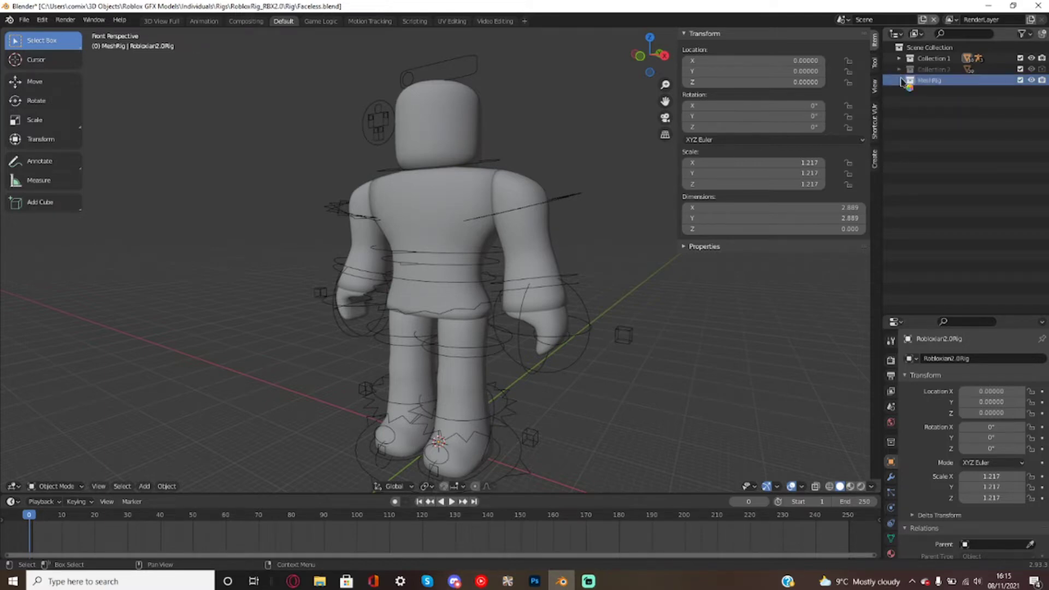
- Move Collection 1 and Collection 2 into the MeshRig collection and save the file
click(937, 60)
shift+click(949, 72)
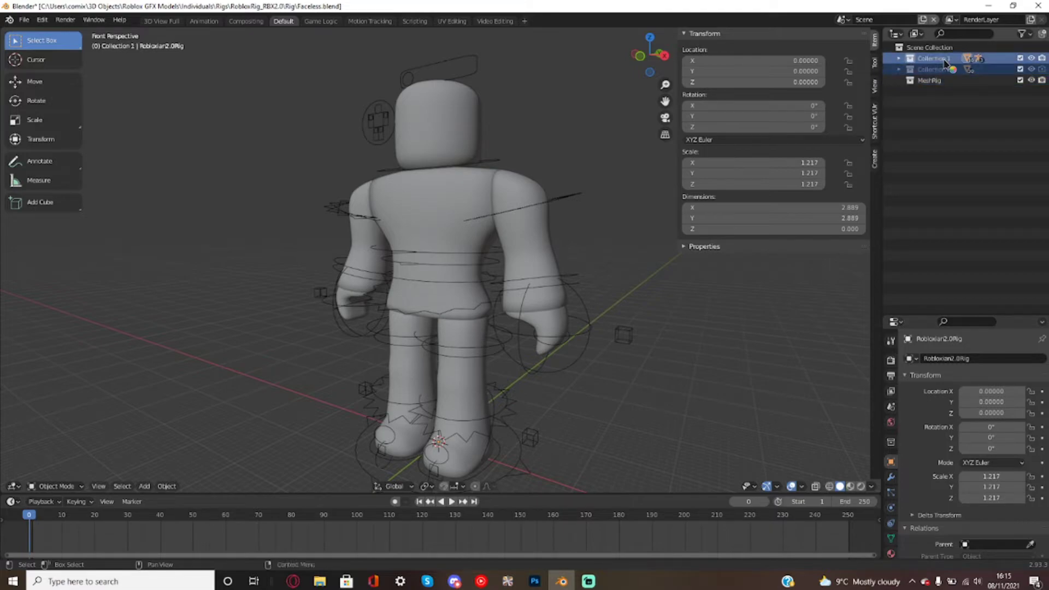
drag(944, 62, 955, 82)
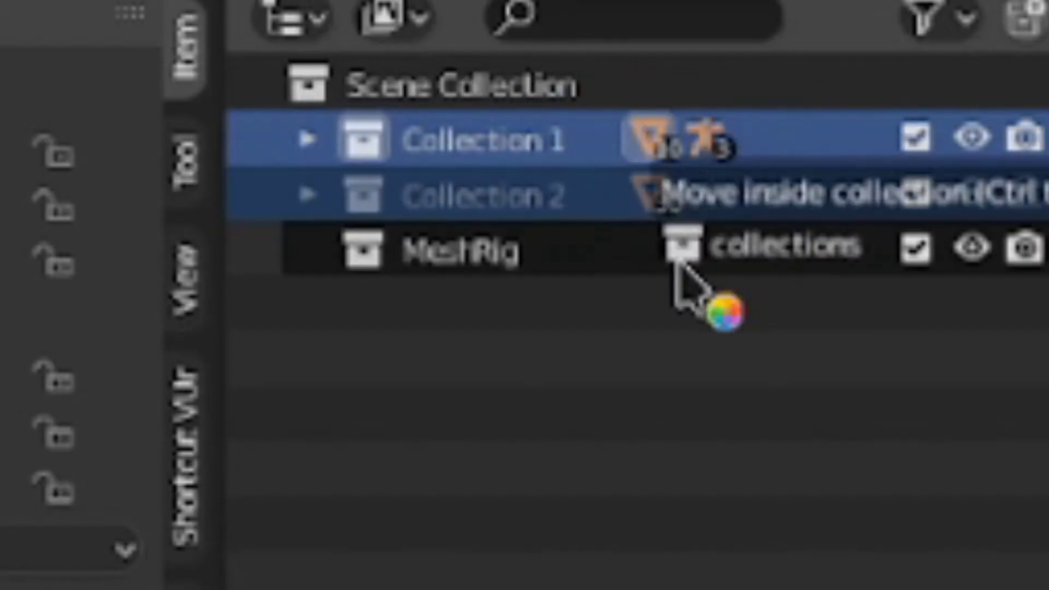
drag(584, 257, 585, 254)
click(307, 139)
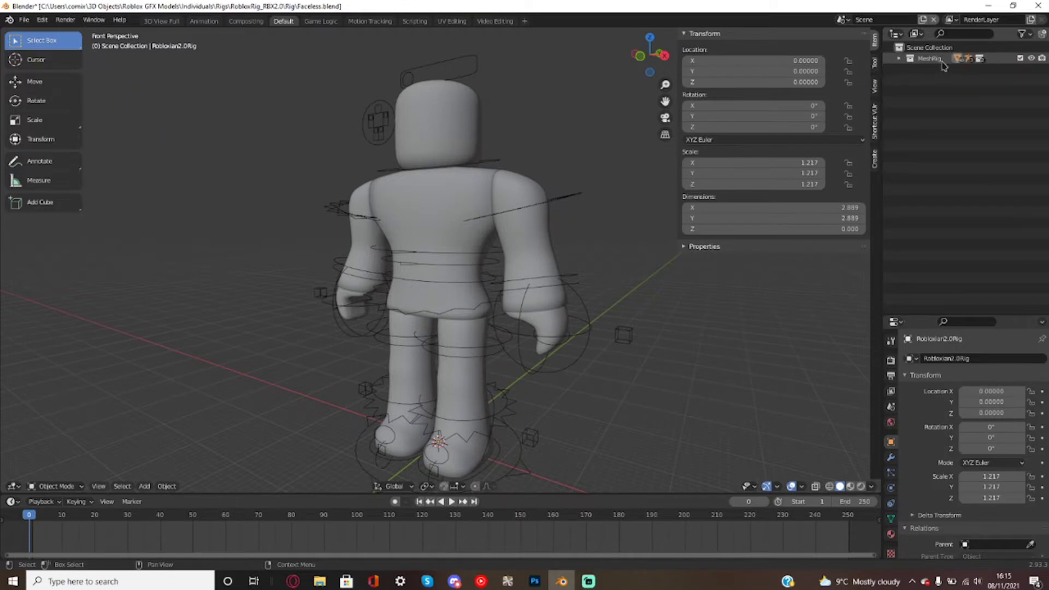
click(517, 147)
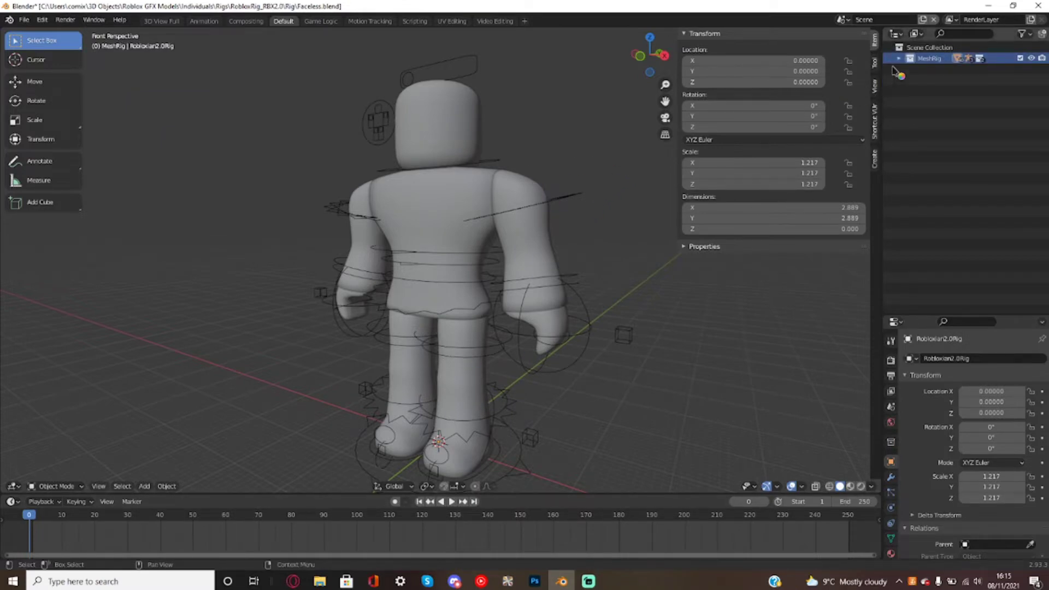
click(929, 47)
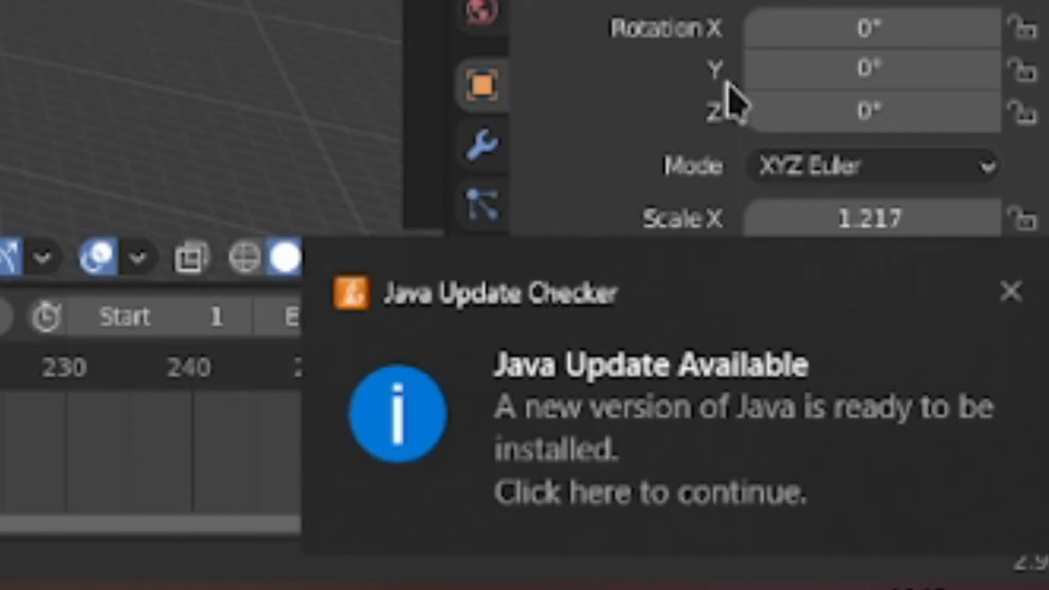
click(1011, 292)
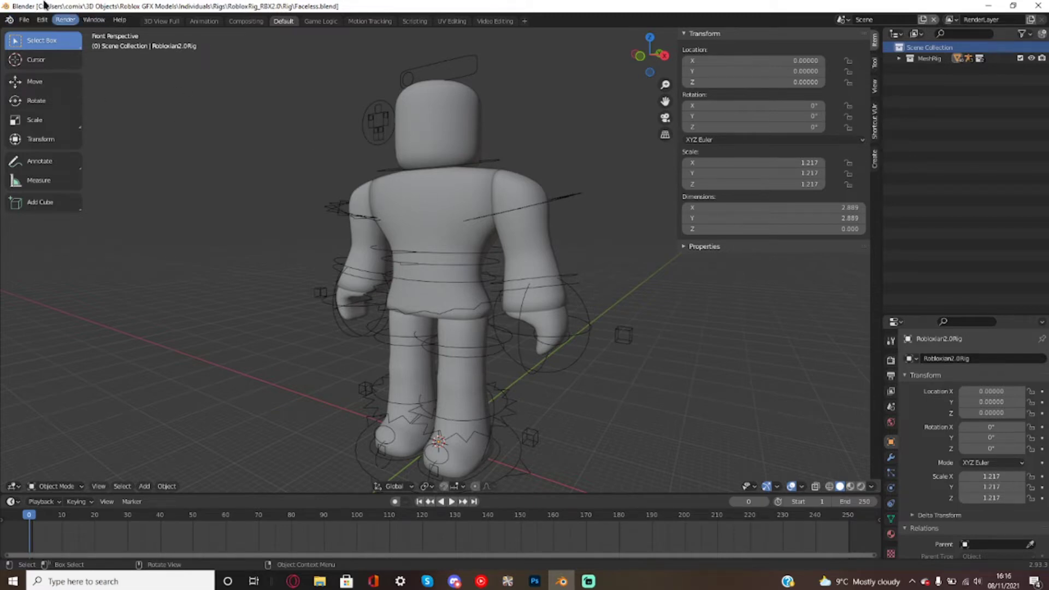
- Open Faceless.blend from the RobloxRig_Man Rig folder and collapse Collection 1 and Collection 2
click(24, 20)
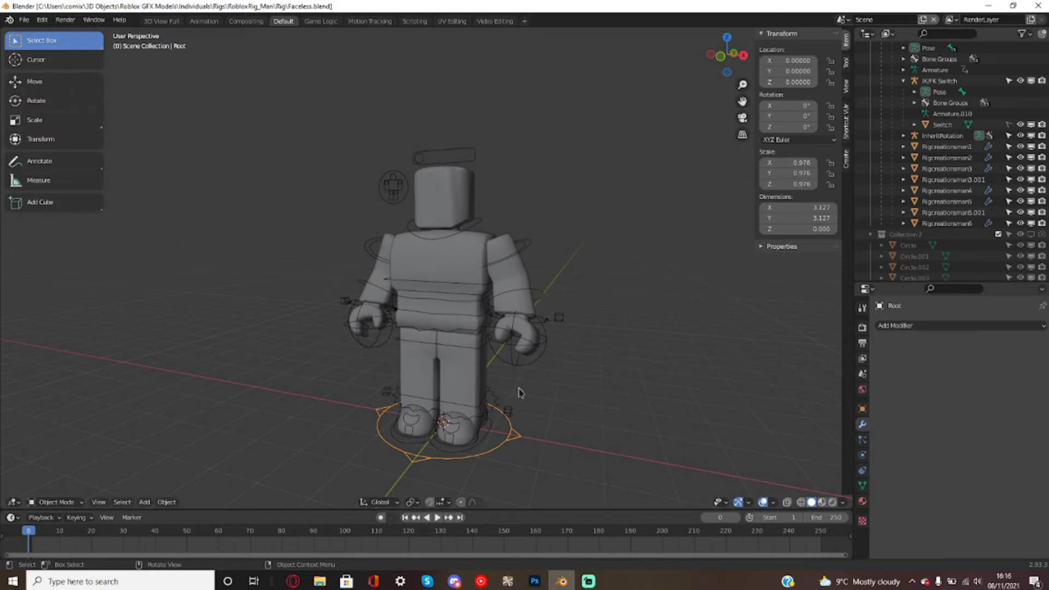
scroll(929, 110, up, 4)
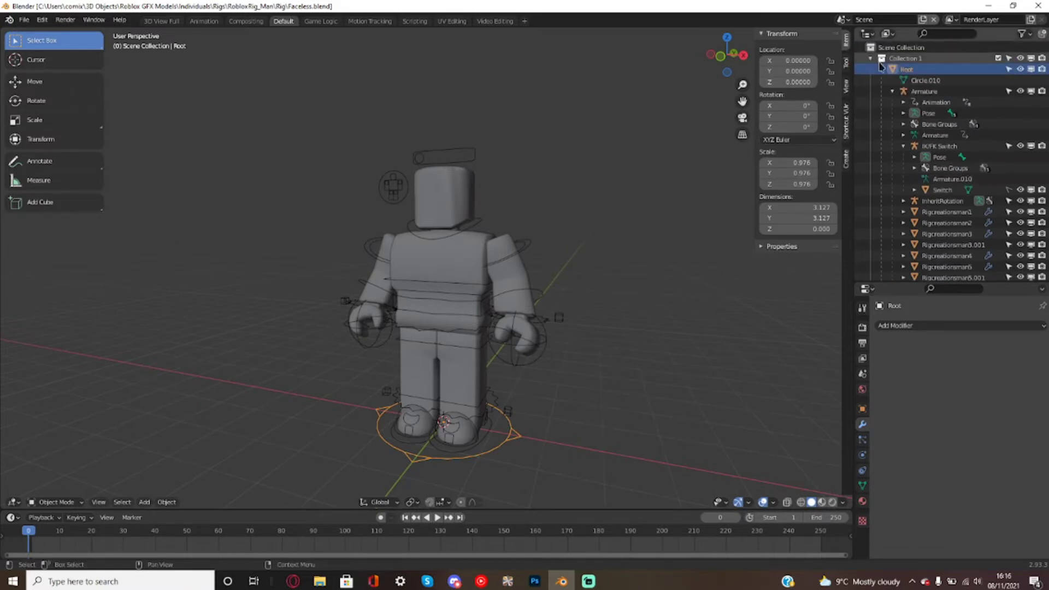
click(884, 70)
click(871, 58)
click(871, 69)
click(904, 59)
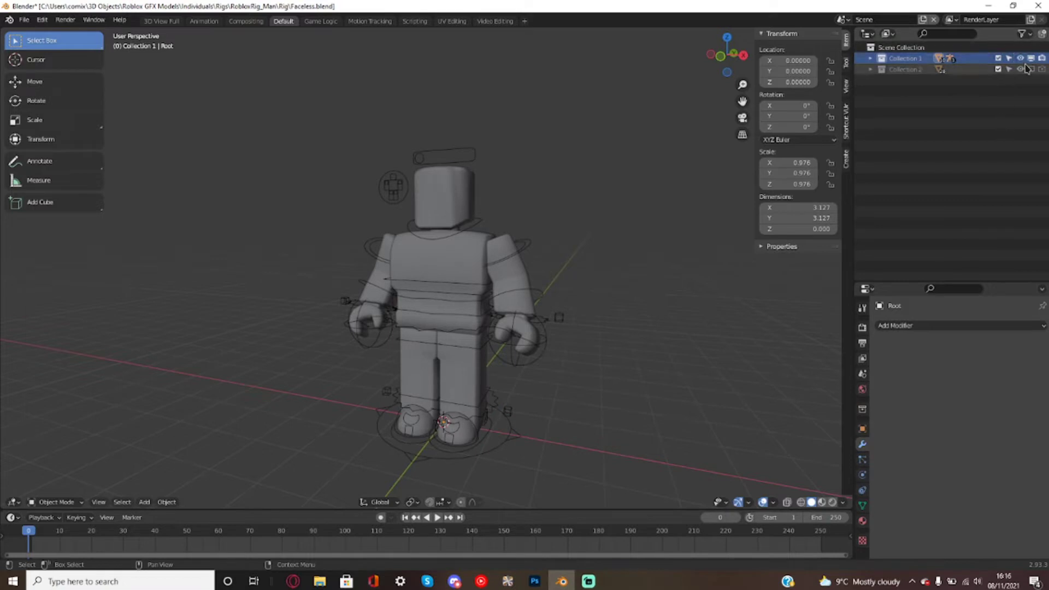
click(1043, 34)
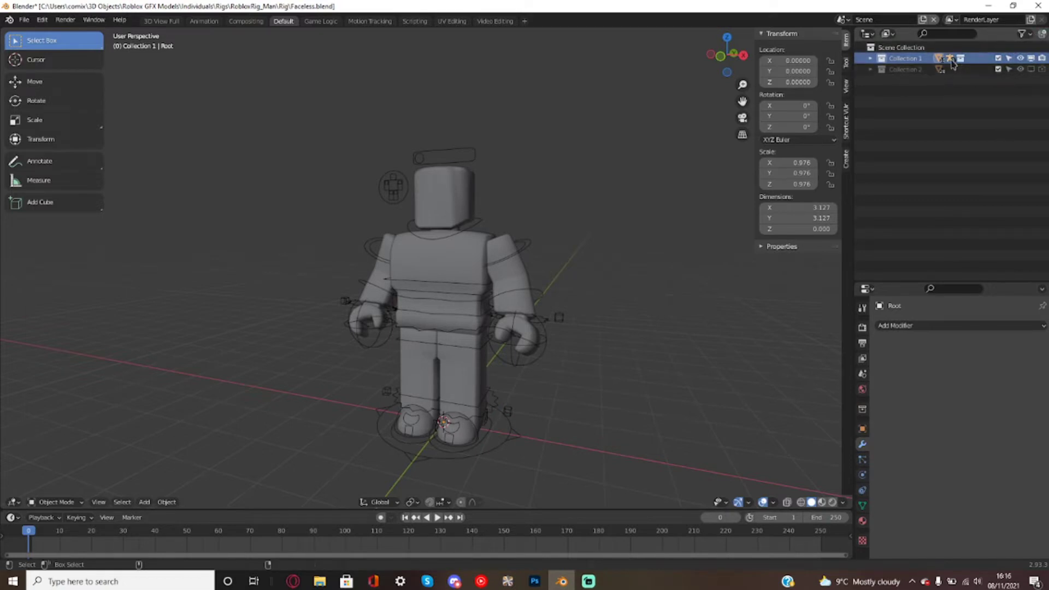
key(ctrl+z)
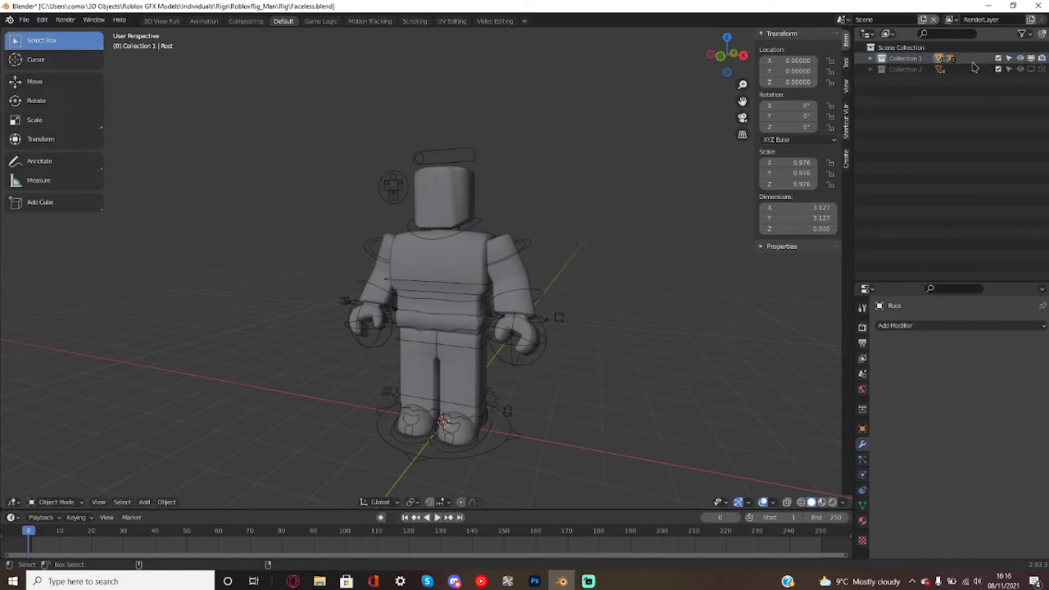
- Add a new collection directly under the Scene Collection and name it ManRig
click(940, 48)
click(1043, 34)
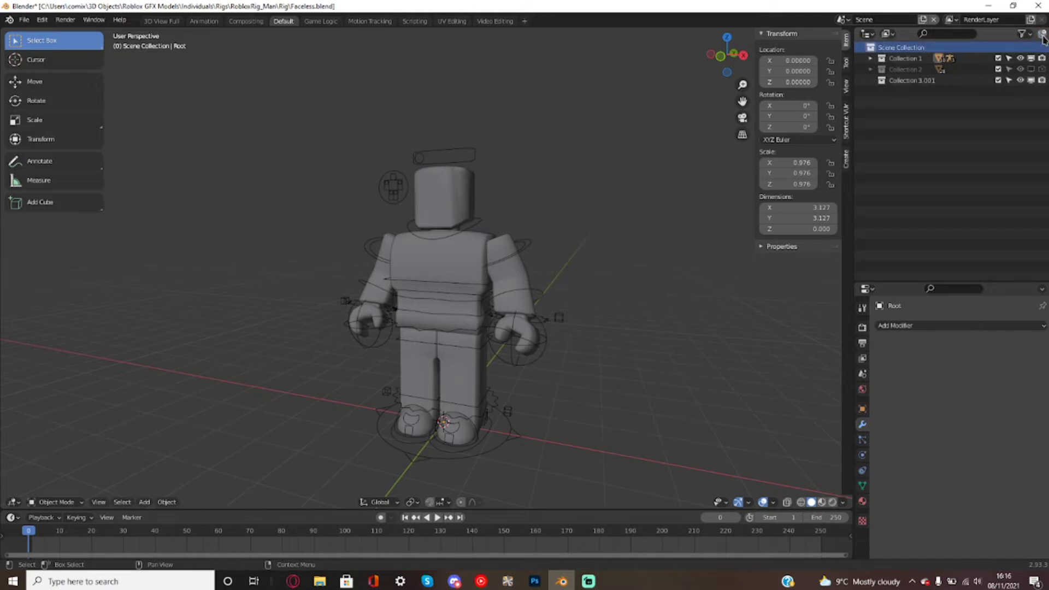
double_click(921, 81)
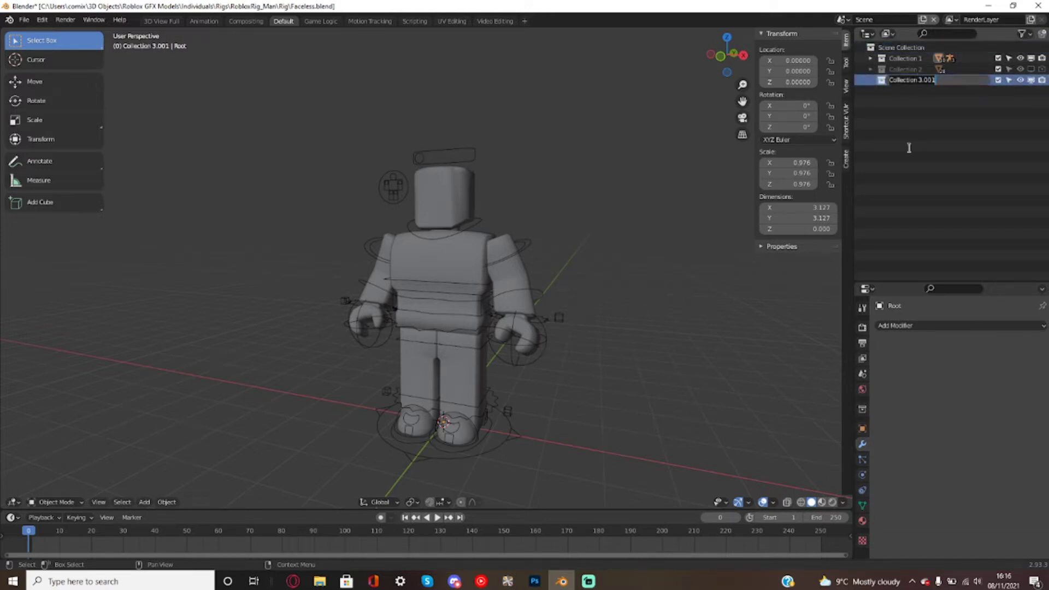
text(M)
key(Return)
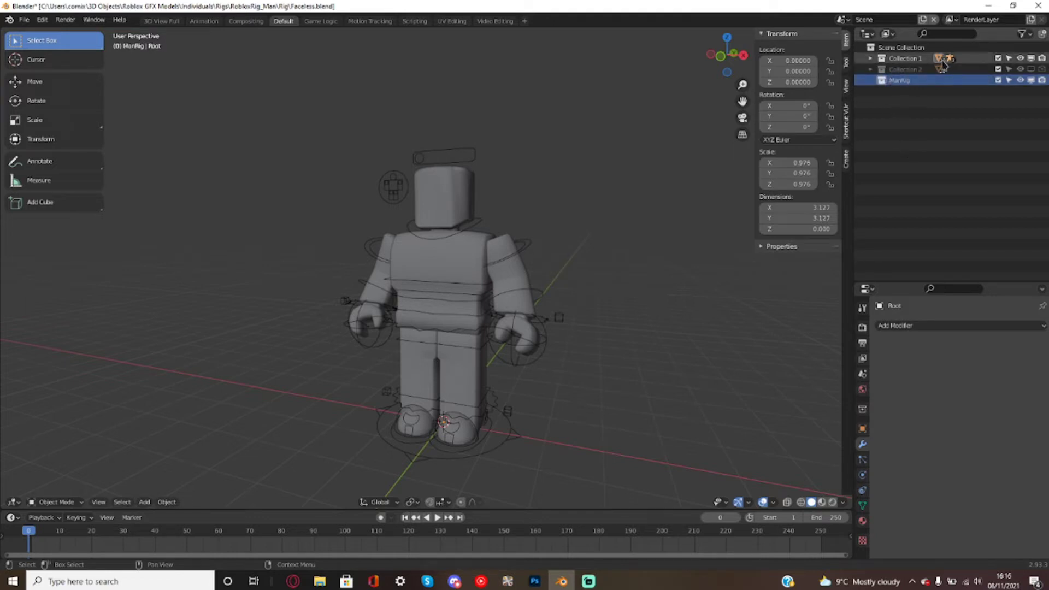
- Move Collection 1 and Collection 2 into the ManRig collection and save the file
click(926, 58)
shift+click(923, 69)
drag(923, 59, 931, 81)
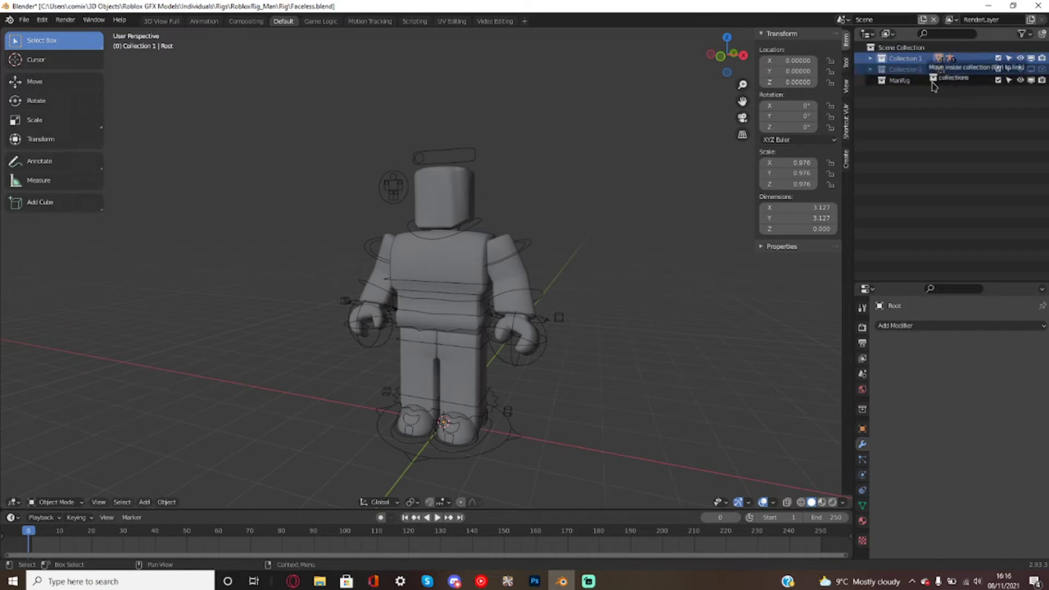
click(871, 59)
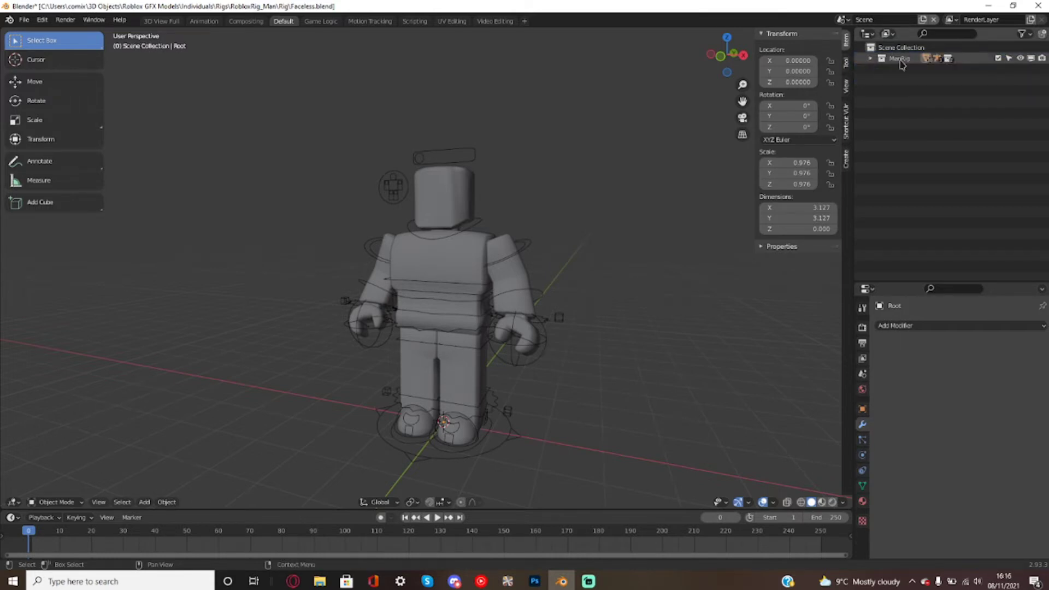
click(899, 58)
key(ctrl+s)
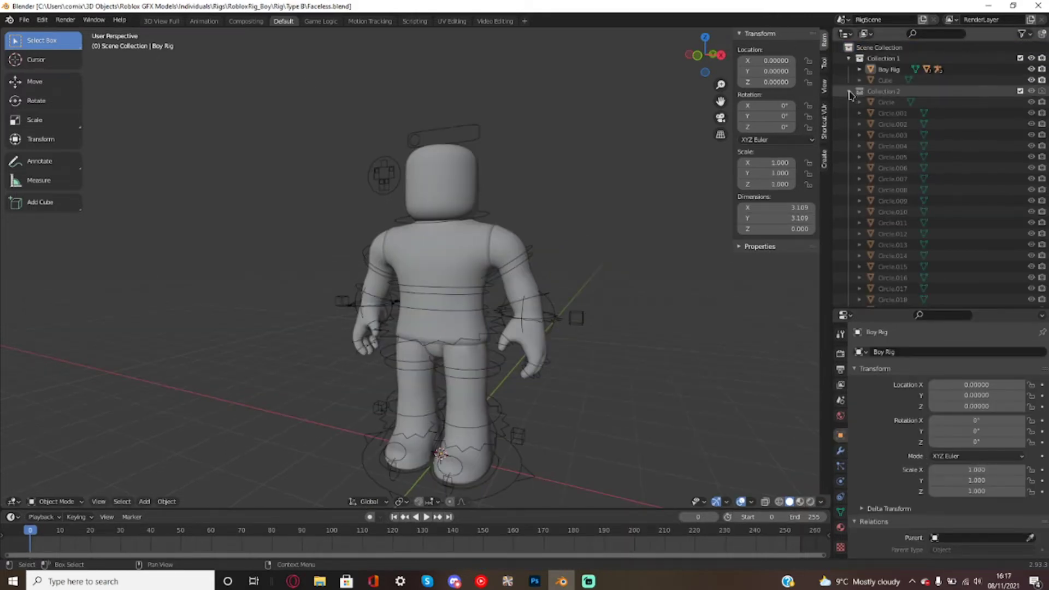
- Collapse the boy rig's two collections and add a new collection named BoyRig under the Scene Collection
click(850, 93)
click(849, 58)
click(870, 49)
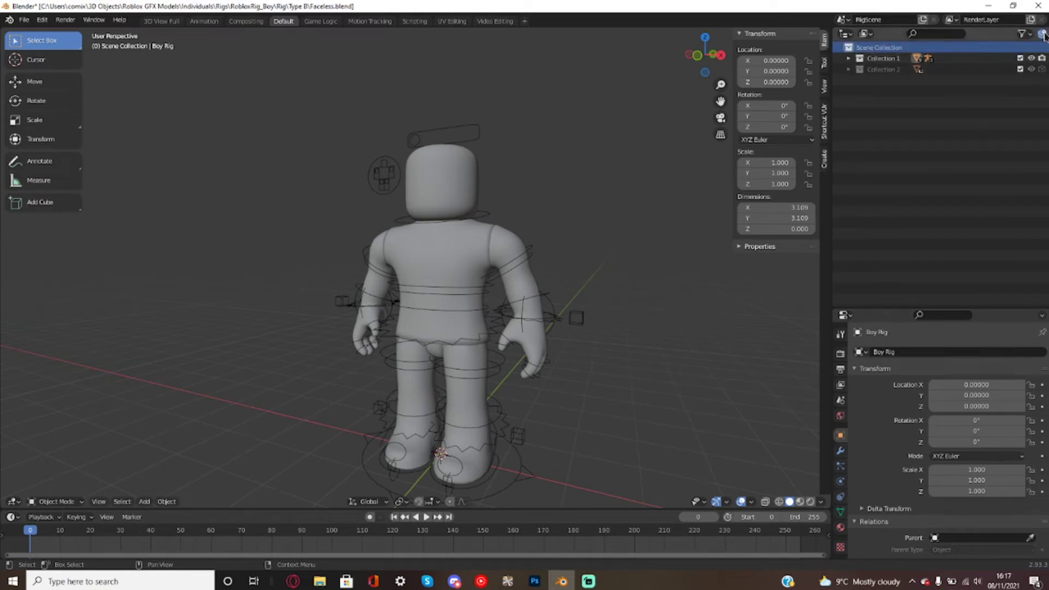
click(1044, 35)
double_click(896, 80)
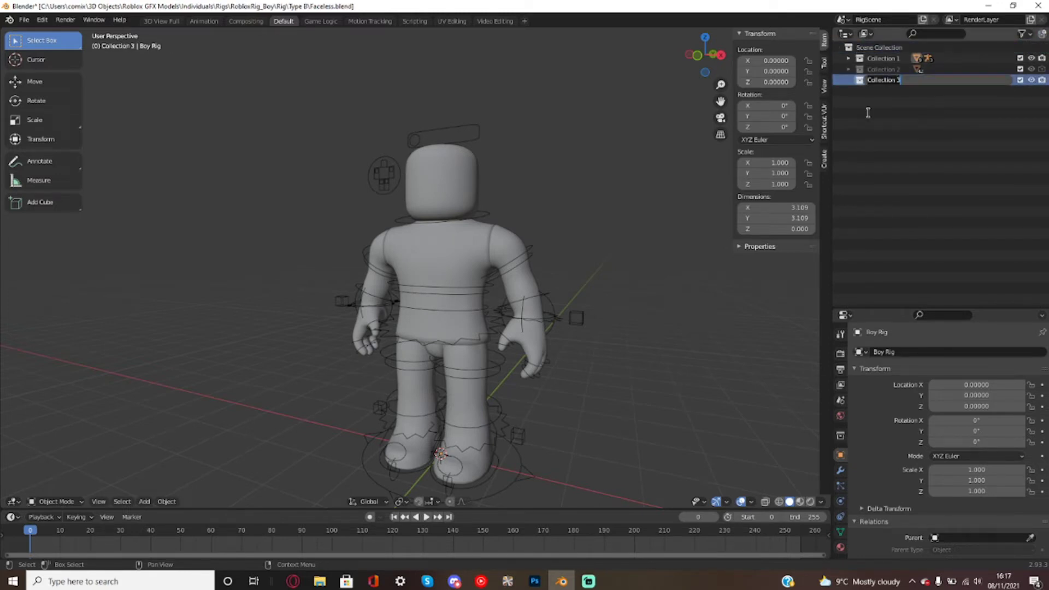
text(E)
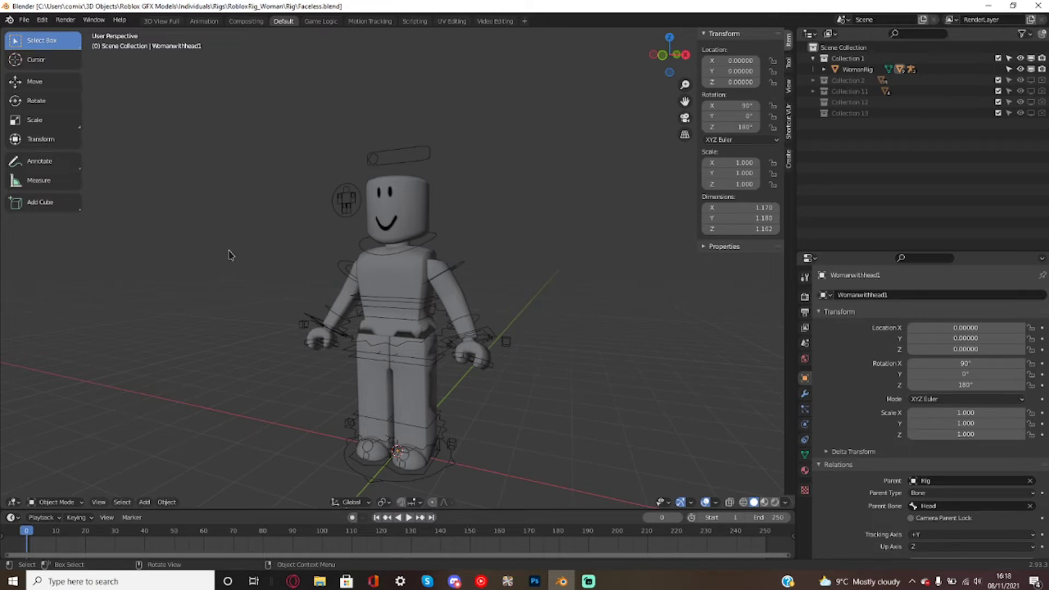
- Append the BoyRig collection from Faceless.blend in the RobloxRig_Boy\Rig\Type B folder to the woman rig file
scroll(344, 260, down, 2)
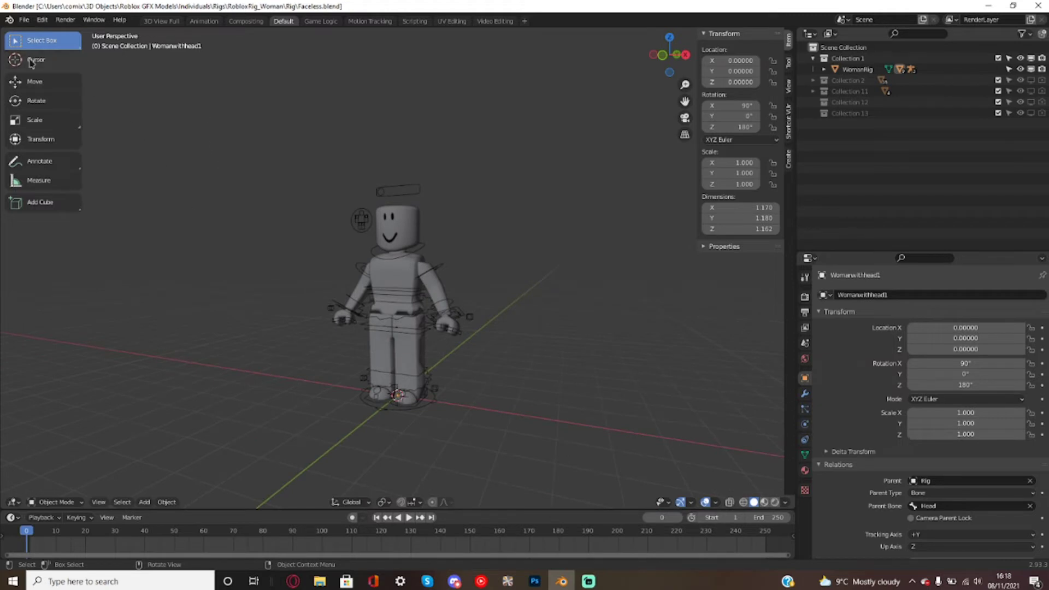
click(24, 20)
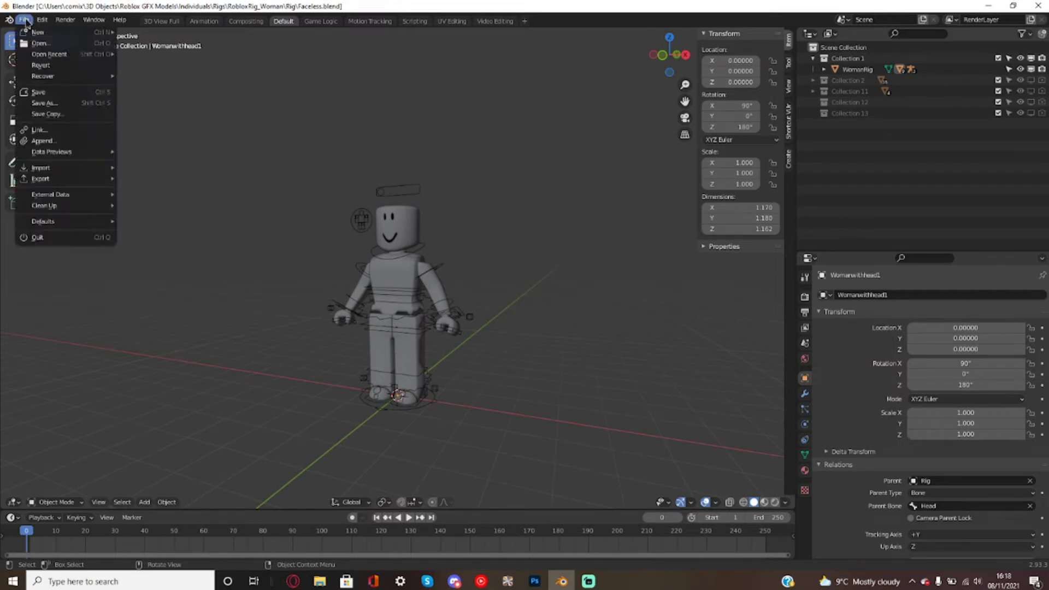
click(52, 142)
click(171, 39)
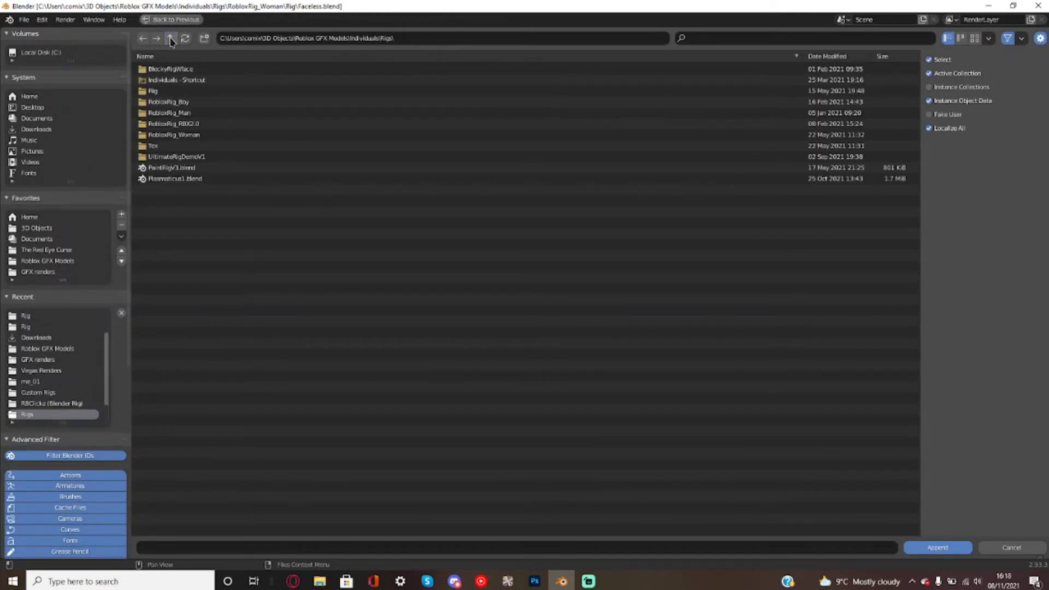
click(198, 103)
double_click(199, 103)
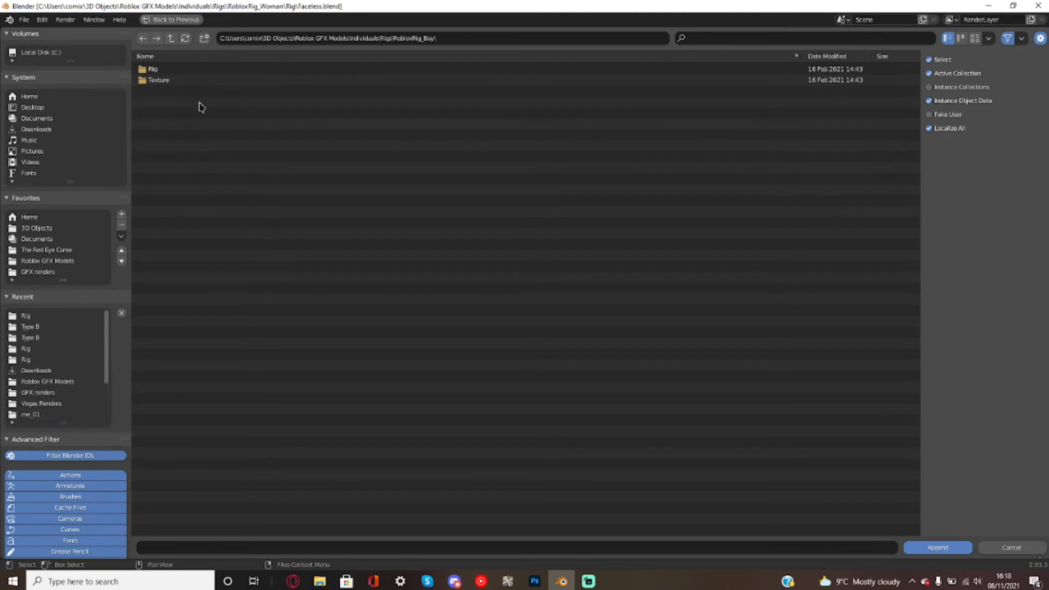
double_click(199, 70)
double_click(200, 81)
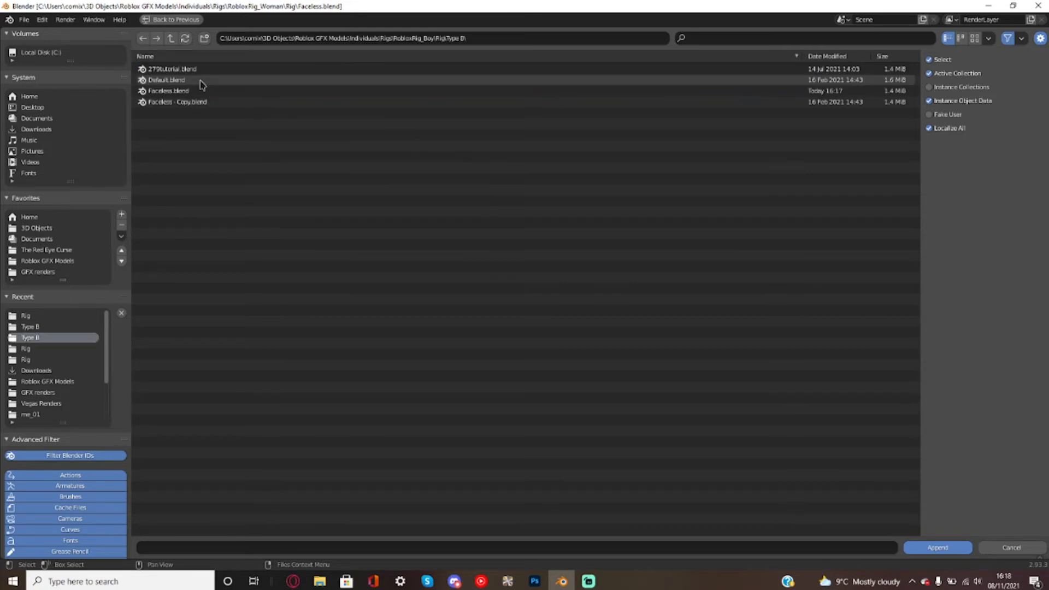
double_click(169, 91)
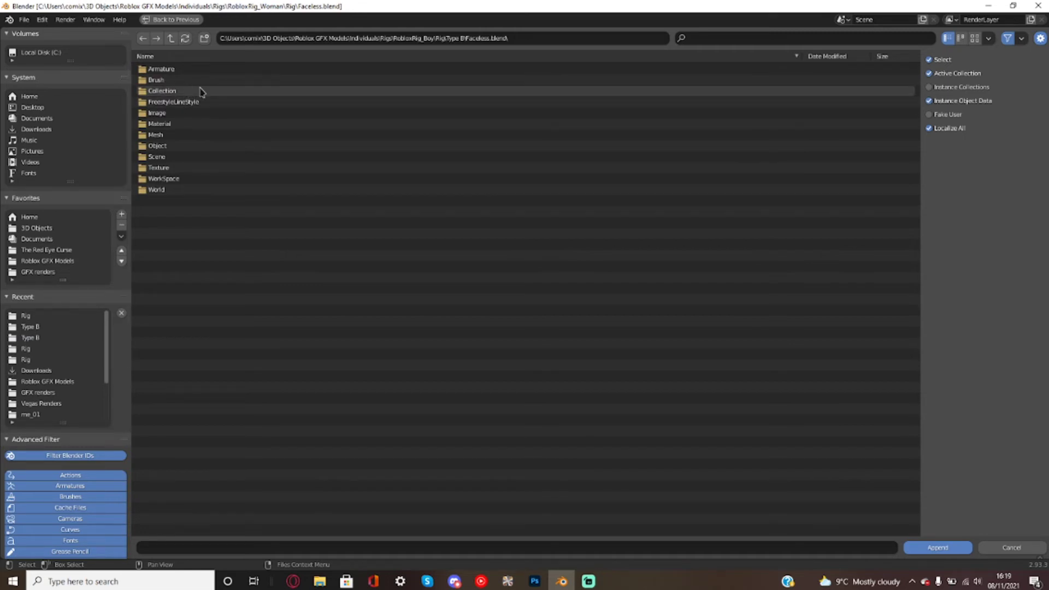
double_click(201, 92)
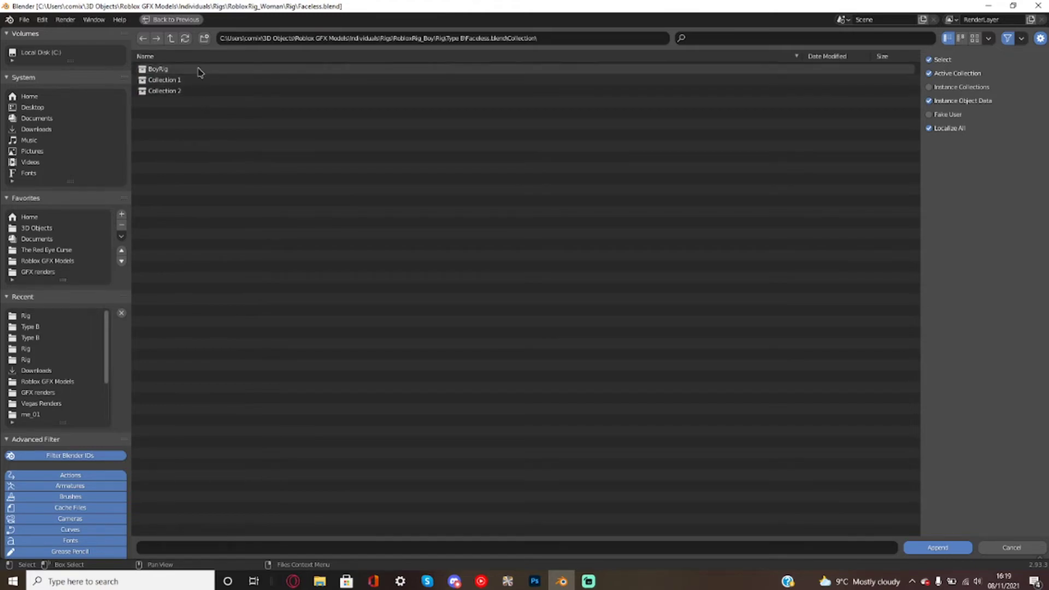
click(200, 72)
double_click(200, 72)
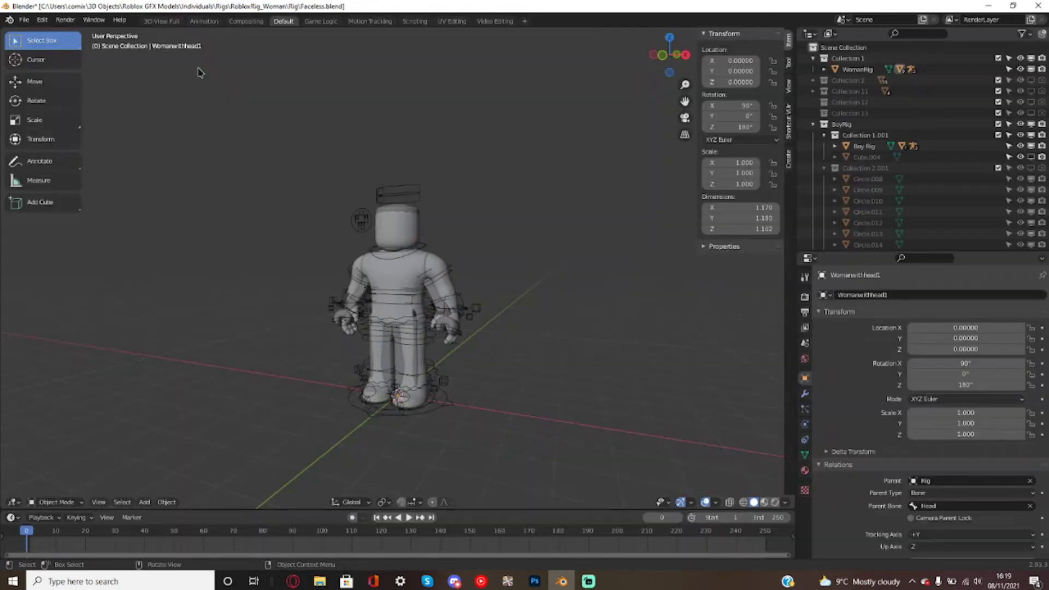
- Move the appended Boy Rig so it stands beside the woman rig
click(451, 406)
key(g)
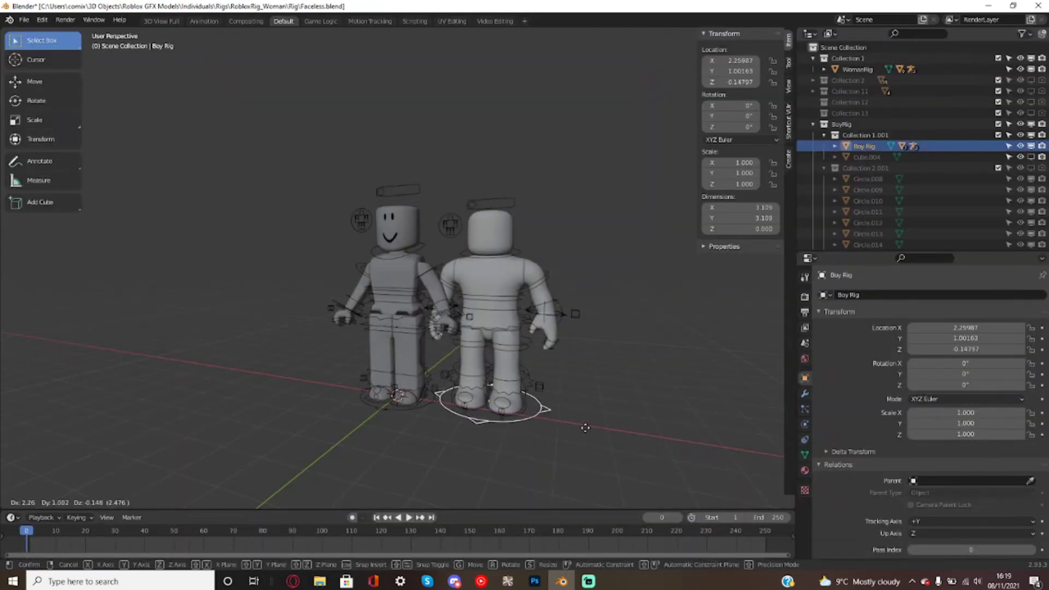
click(640, 402)
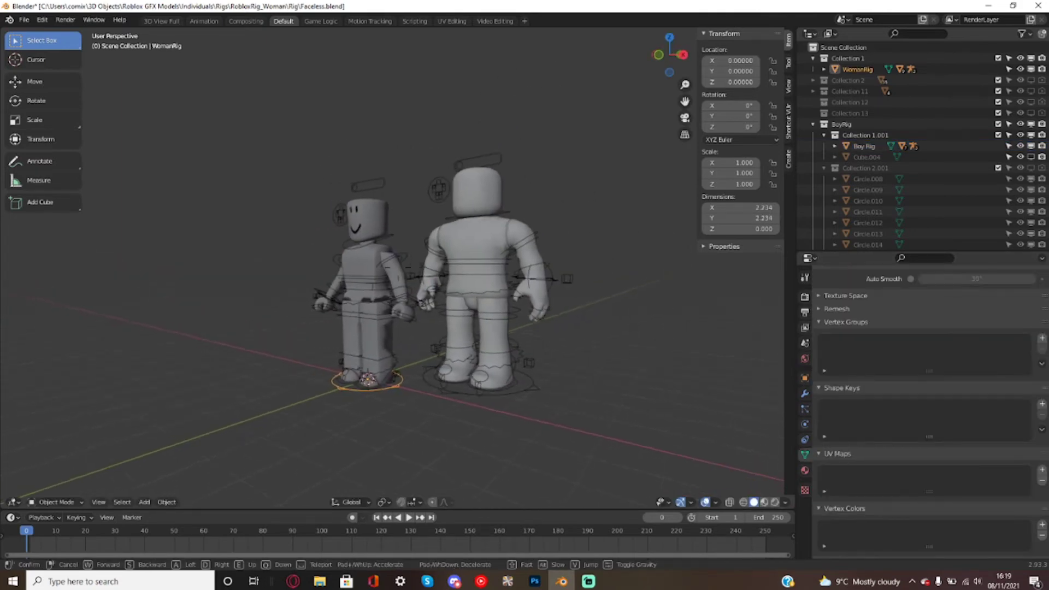
- Examine the woman and boy rigs side by side from several distances and angles, along with their collections
key(w)
key(w)
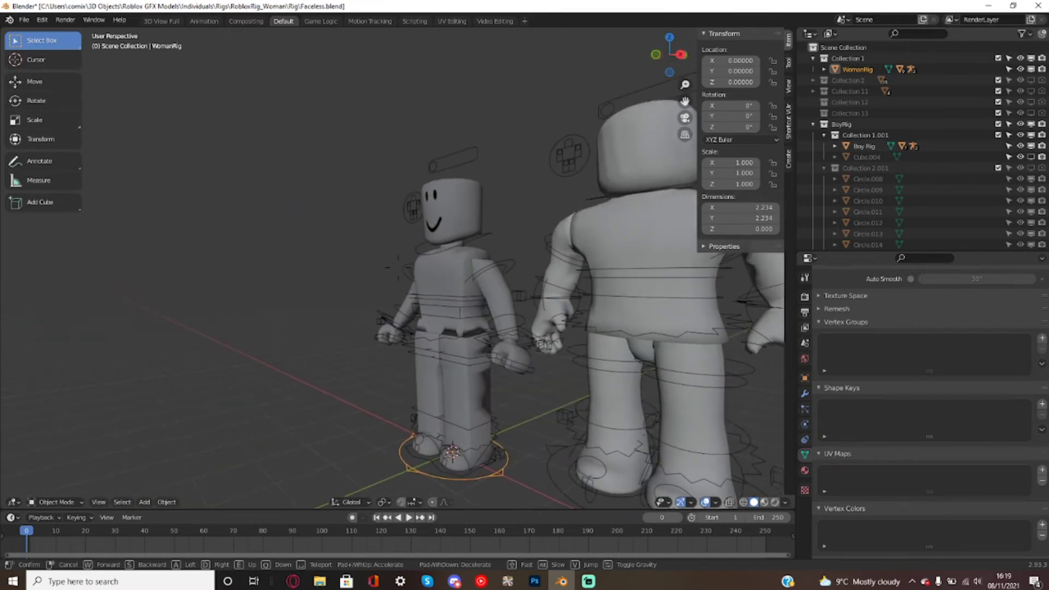
key(s)
key(d)
key(w)
key(a)
key(s)
key(q)
key(d)
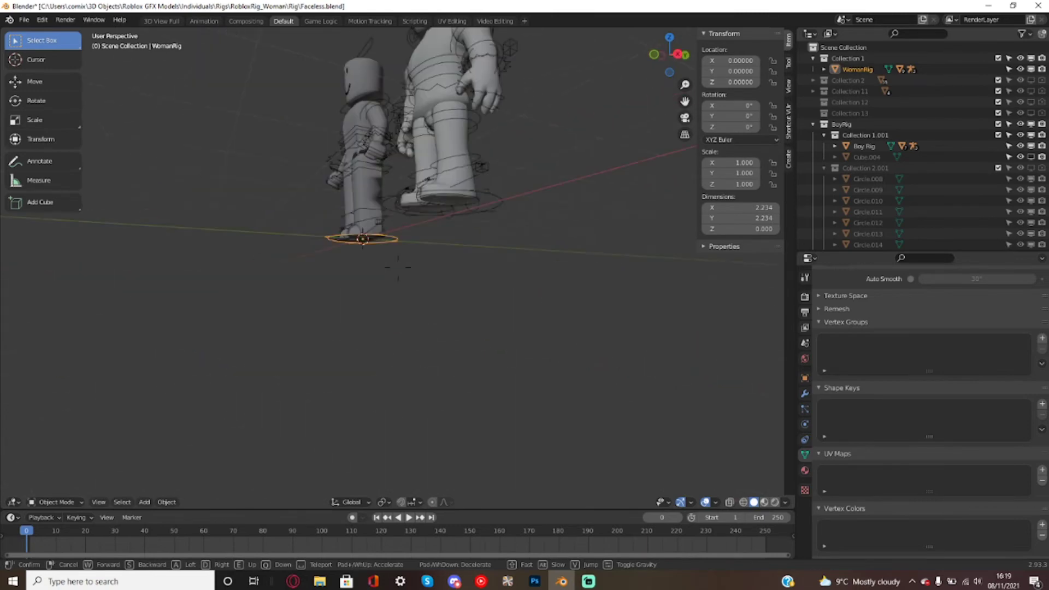
key(w)
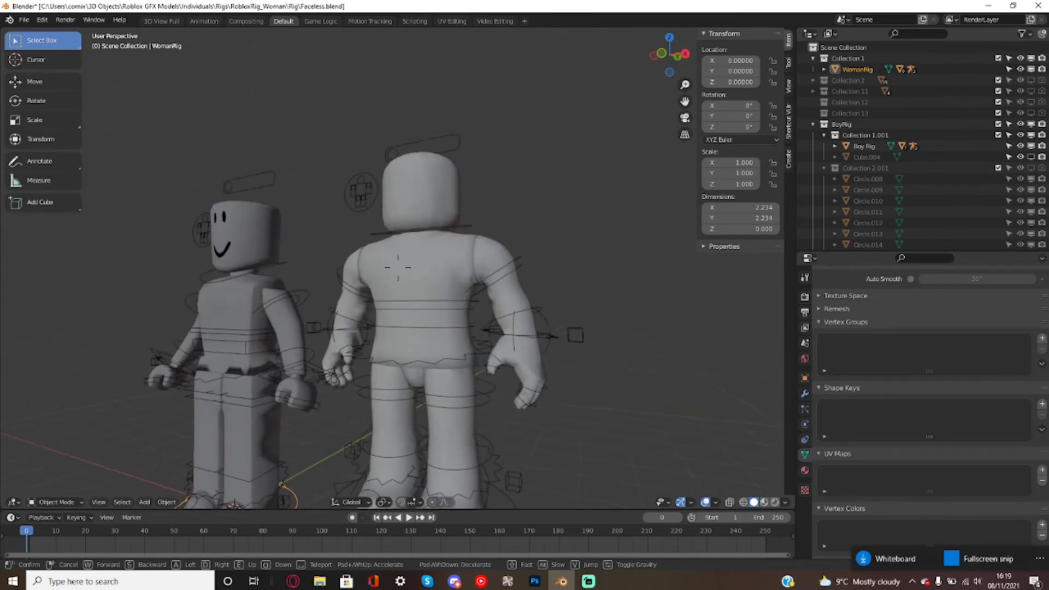
key(w)
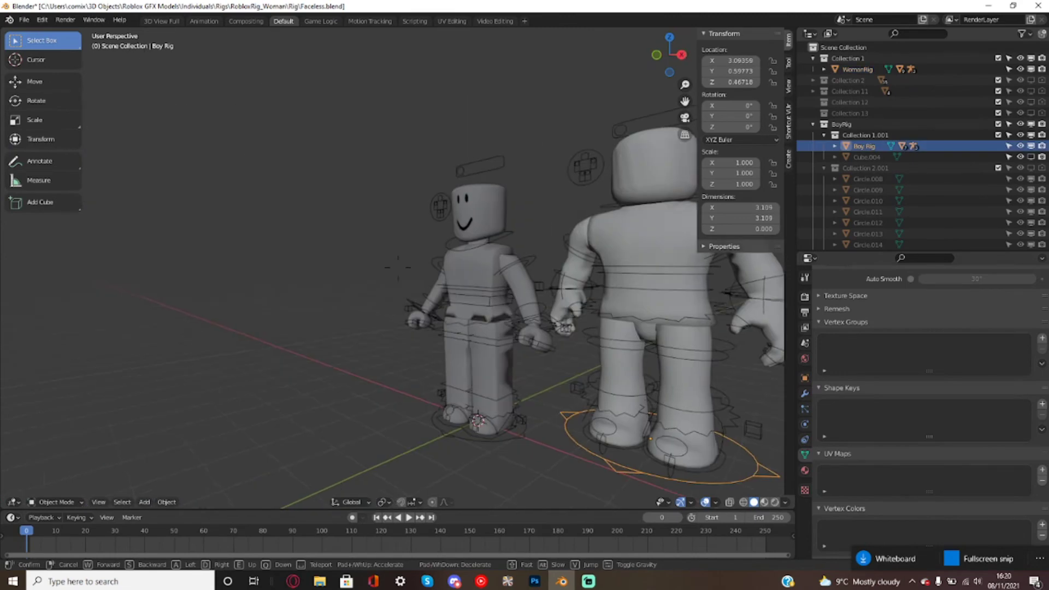
click(431, 249)
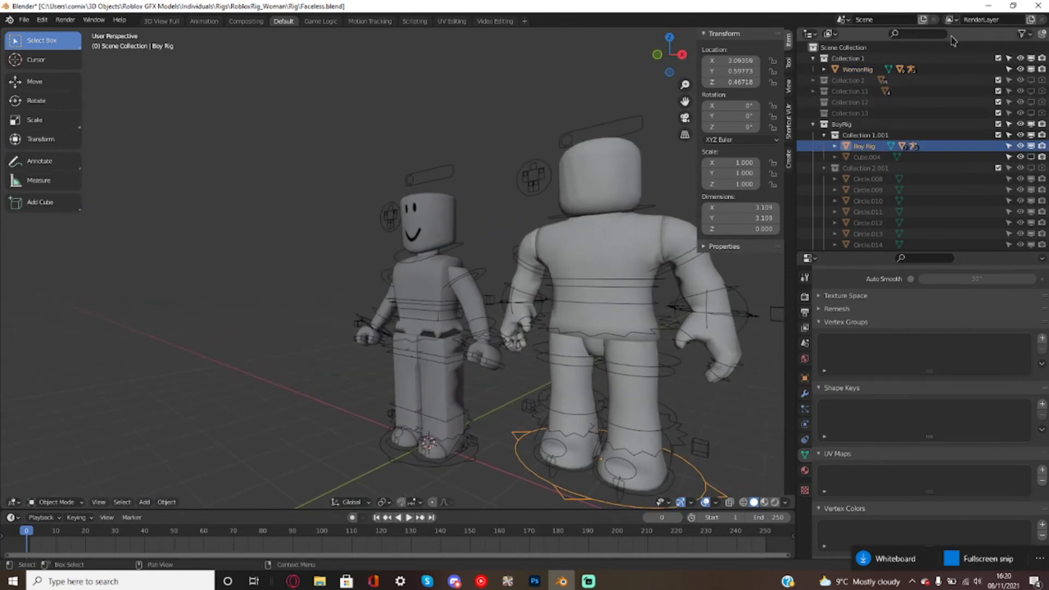
scroll(929, 109, down, 2)
scroll(538, 122, up, 2)
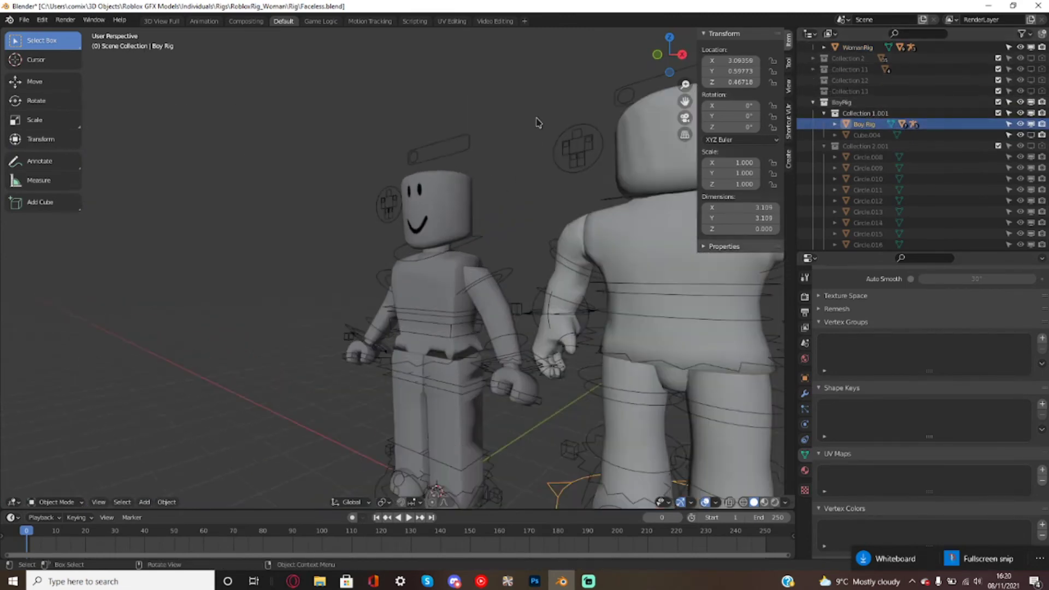
key(shift+grave)
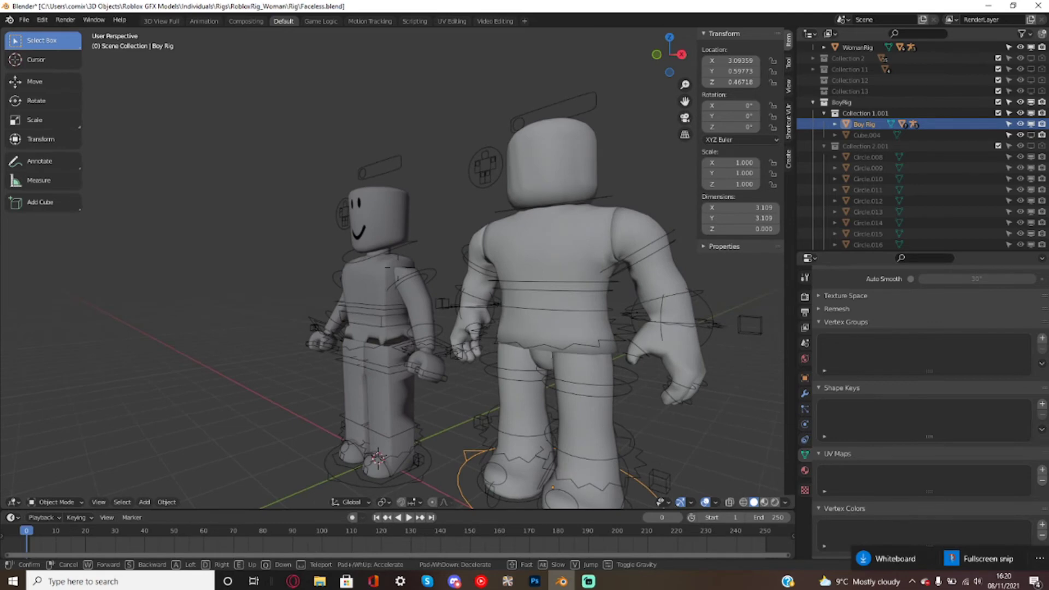
key(d)
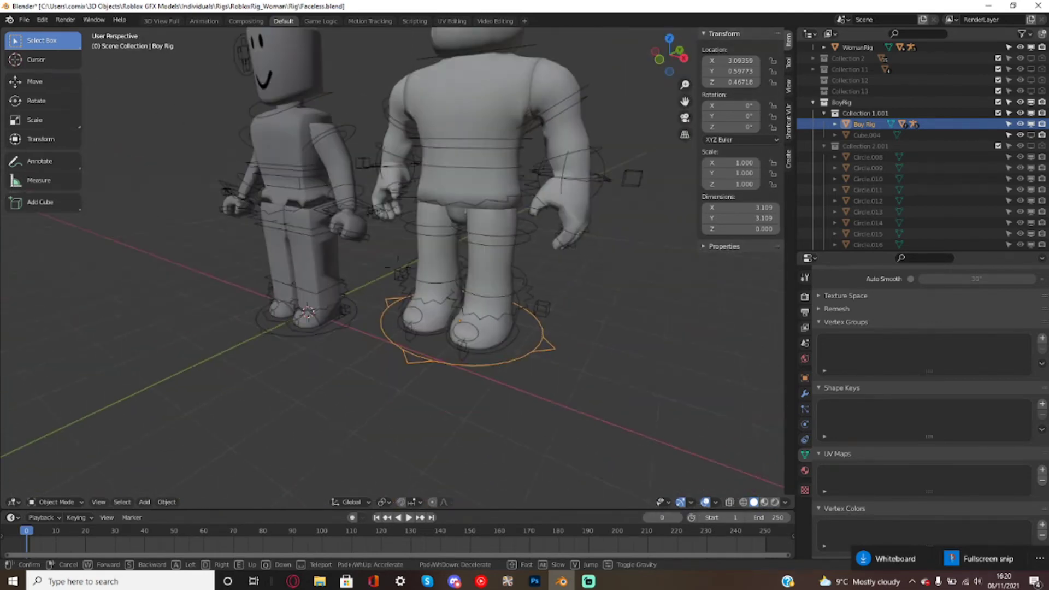
click(398, 267)
key(shift+grave)
key(s)
key(a)
click(398, 268)
click(237, 270)
- Try to duplicate the box-selected woman rig and place the copy beside the original, and undo the duplication
key(shift+grave)
key(w)
key(d)
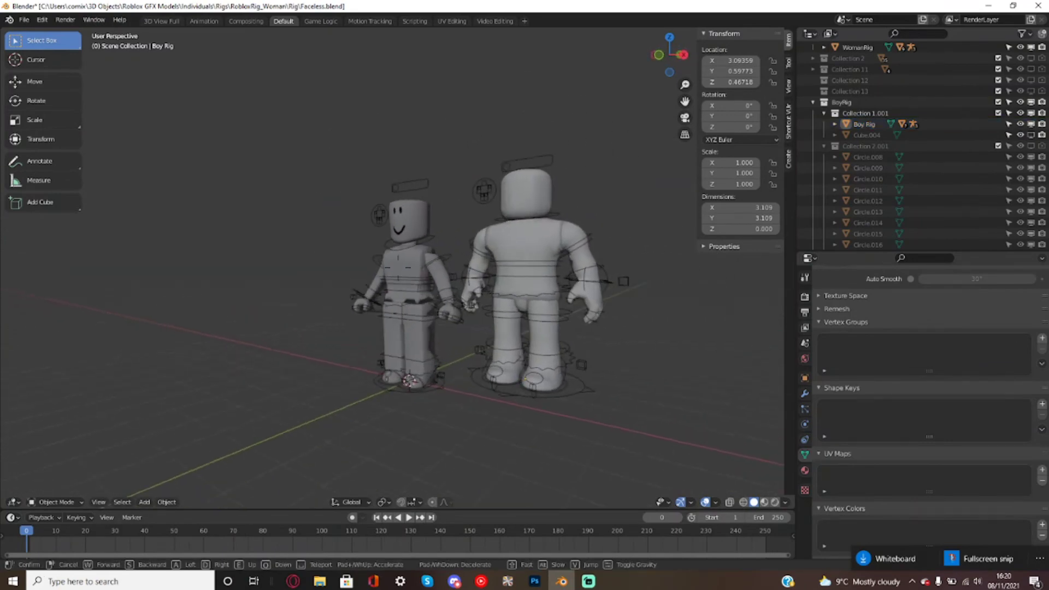
click(386, 258)
drag(317, 153, 448, 423)
key(shift+grave)
key(w)
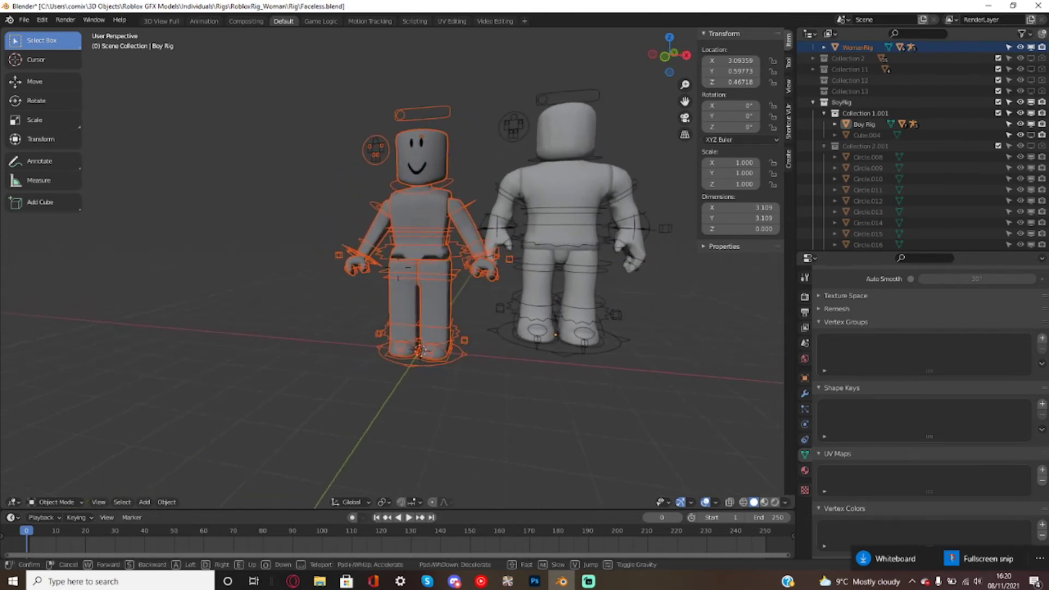
click(376, 182)
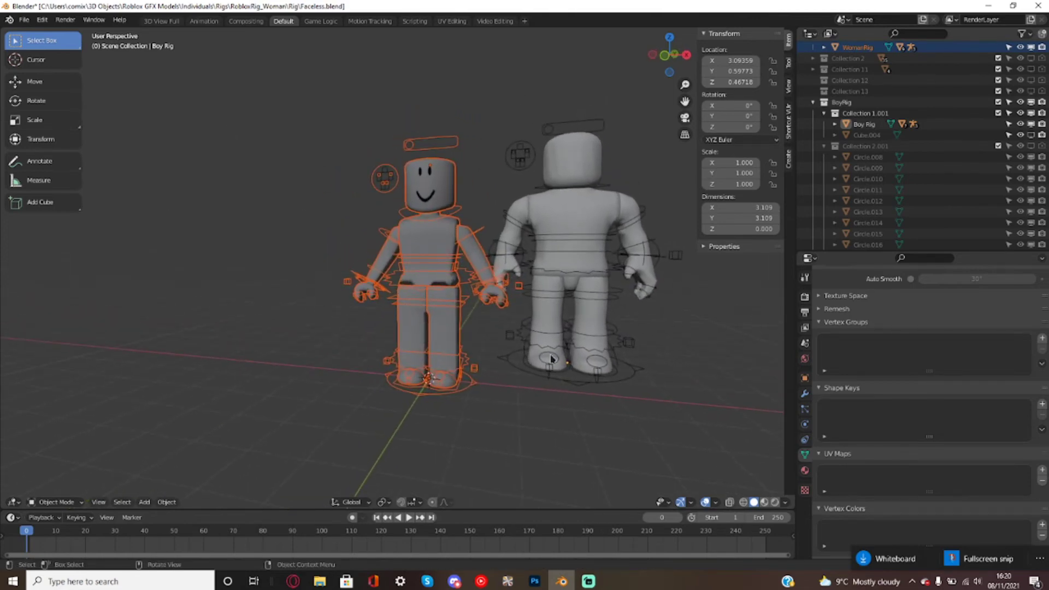
key(shift+d)
click(361, 359)
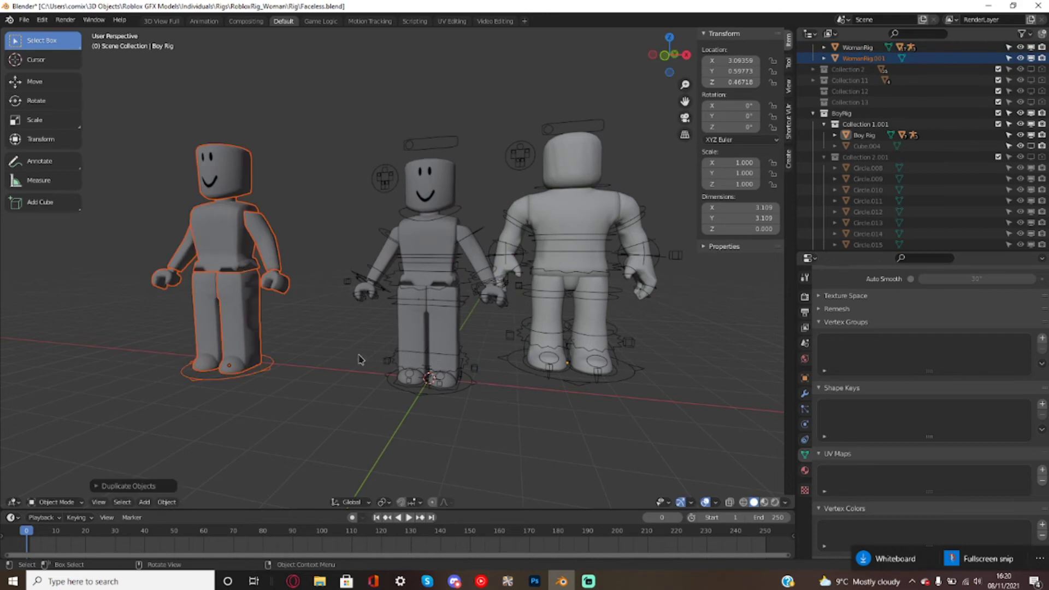
key(ctrl+z)
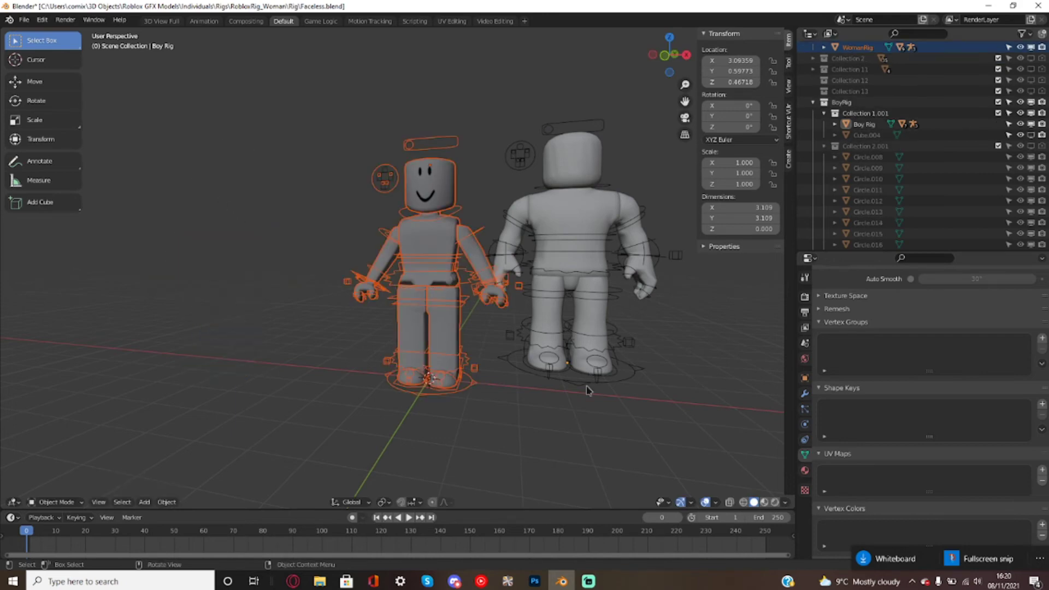
- Try to select the woman rig's armature, body and control shapes individually and with a selection box
click(589, 418)
click(478, 236)
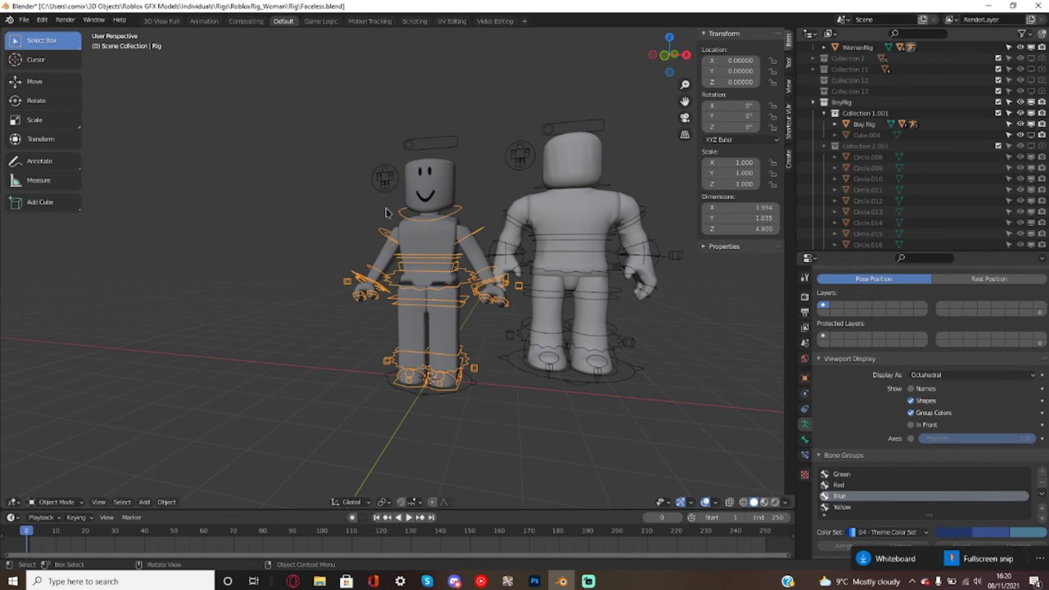
click(426, 252)
click(351, 143)
drag(354, 112, 469, 309)
click(386, 178)
click(413, 149)
drag(352, 136, 488, 447)
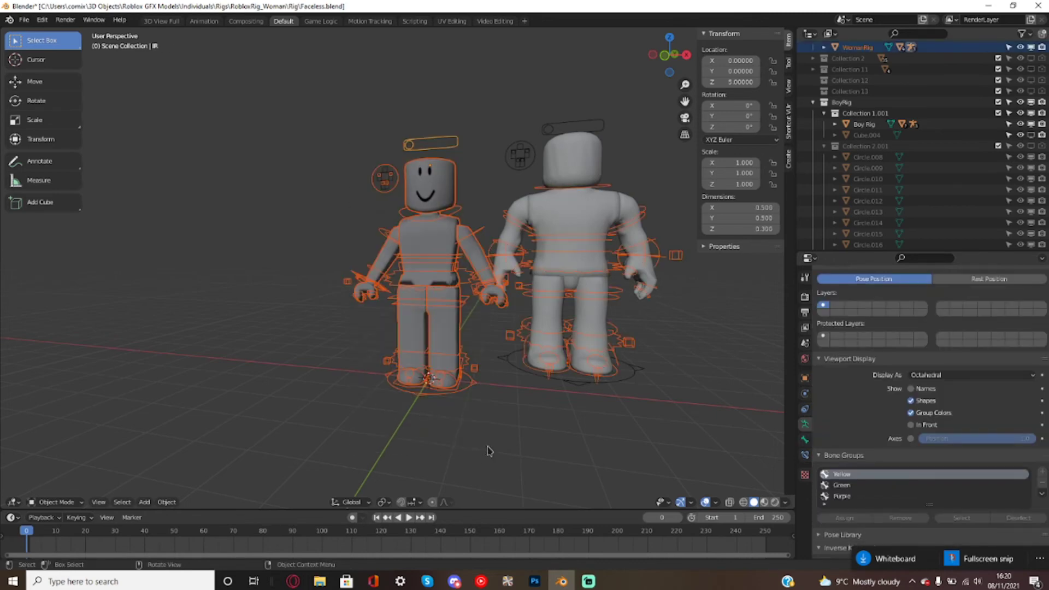
- Move the Boy Rig about 1.5 units farther away from the woman rig
click(587, 249)
click(565, 381)
key(g)
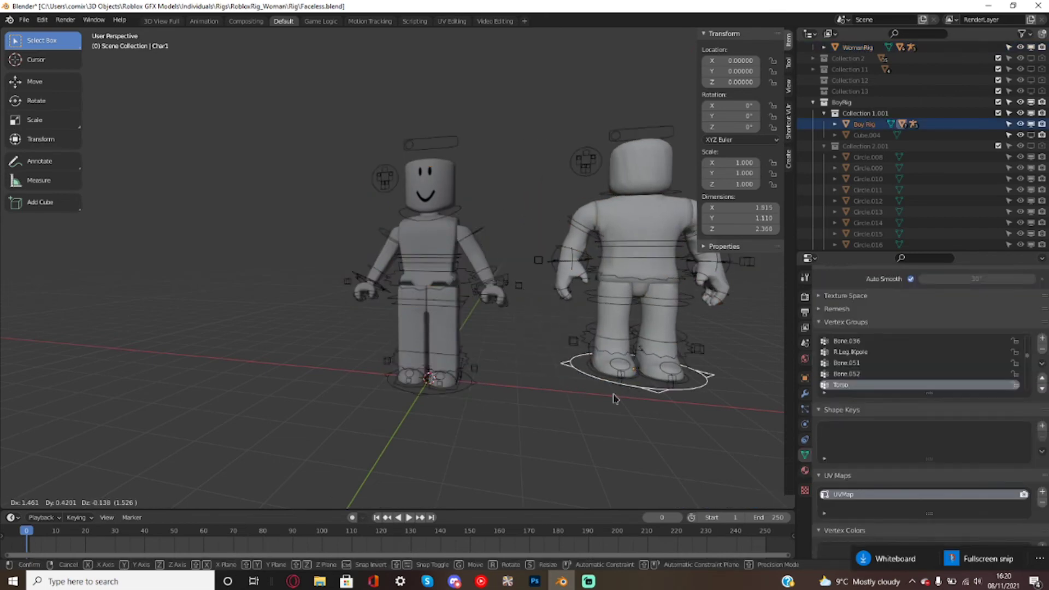
click(627, 391)
- Duplicate the complete woman rig, including its armature and controls, and place the copy on the side away from the boy rig
drag(299, 97, 518, 447)
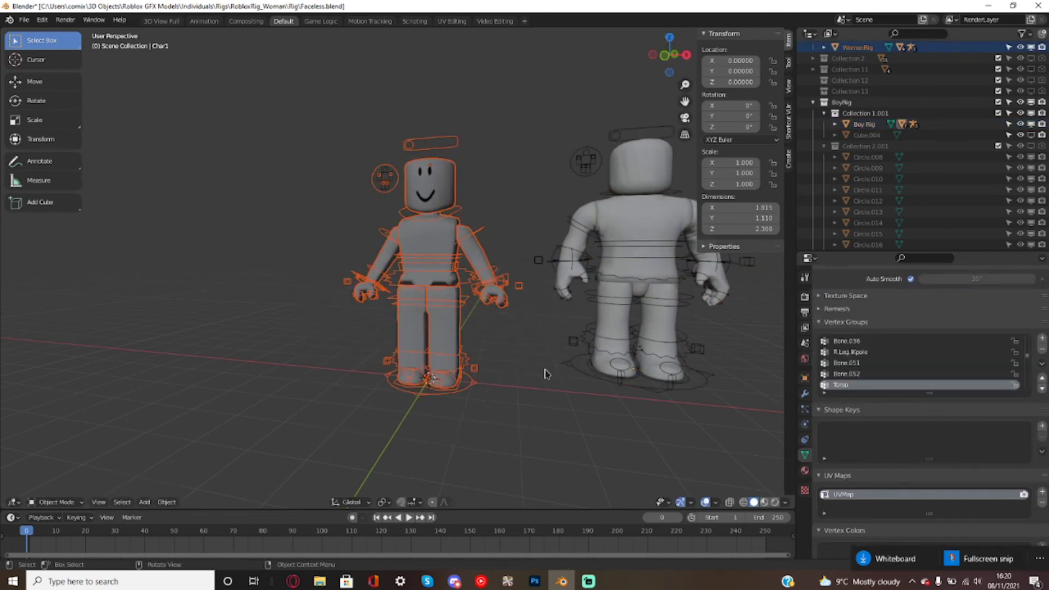
key(g)
click(534, 342)
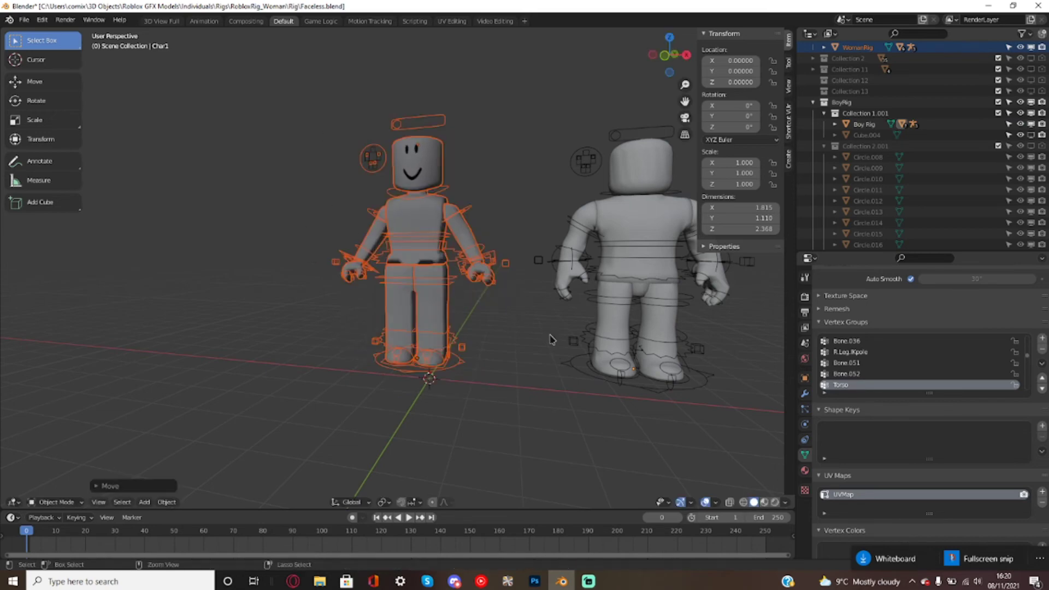
key(ctrl+z)
key(shift+d)
click(426, 342)
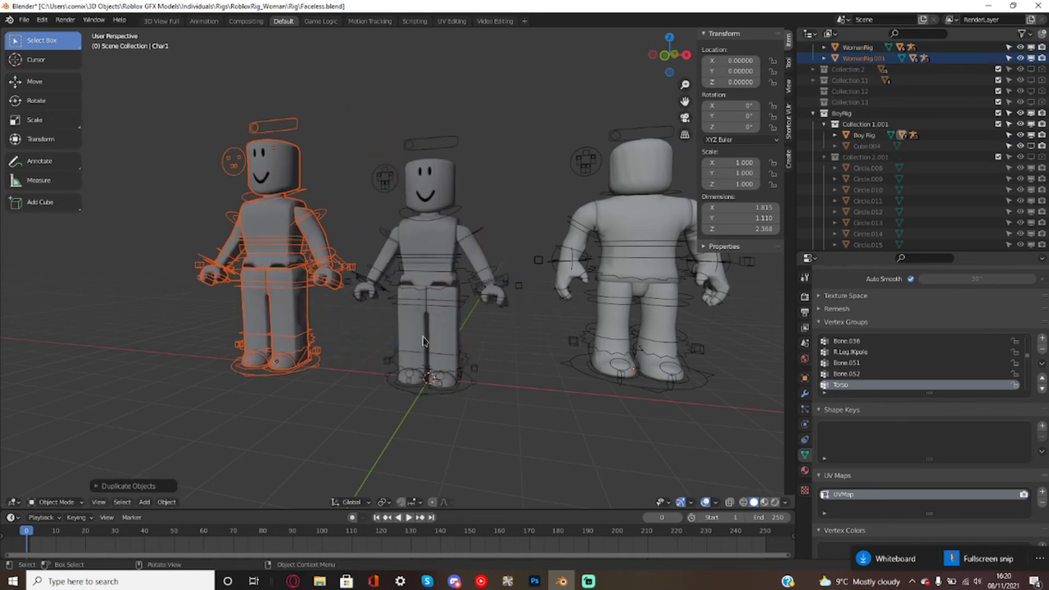
- Examine the boy rig and the two woman rigs together from the front and the side
key(shift+grave)
key(s)
click(366, 264)
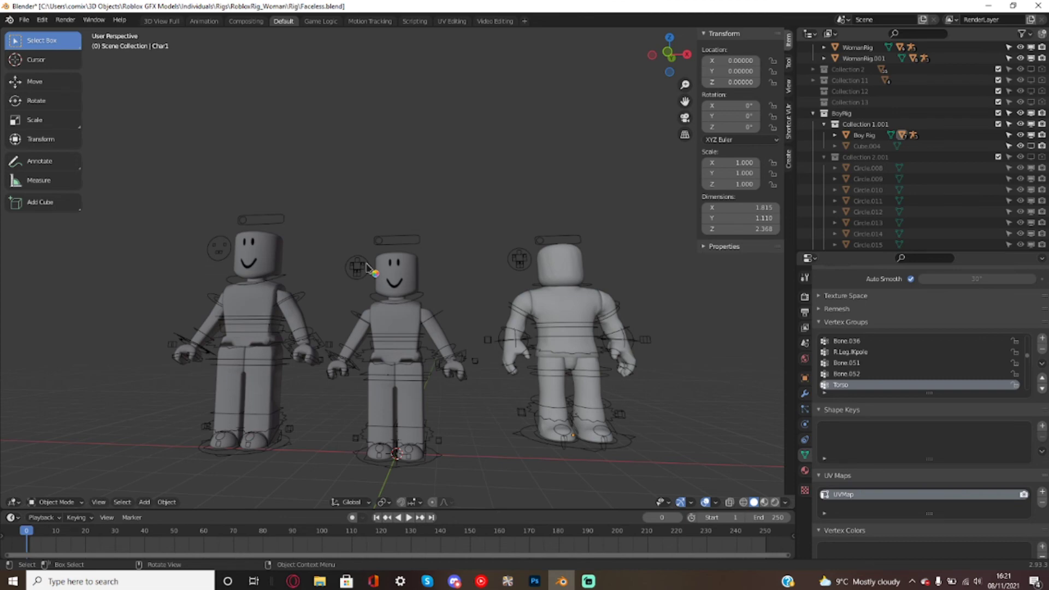
key(shift+grave)
key(w)
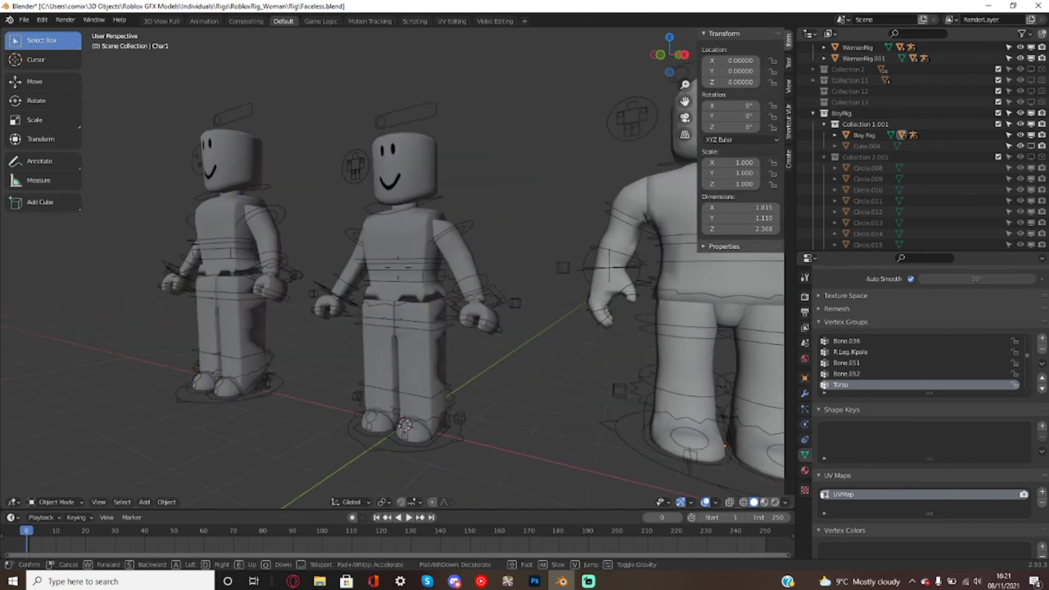
key(d)
key(s)
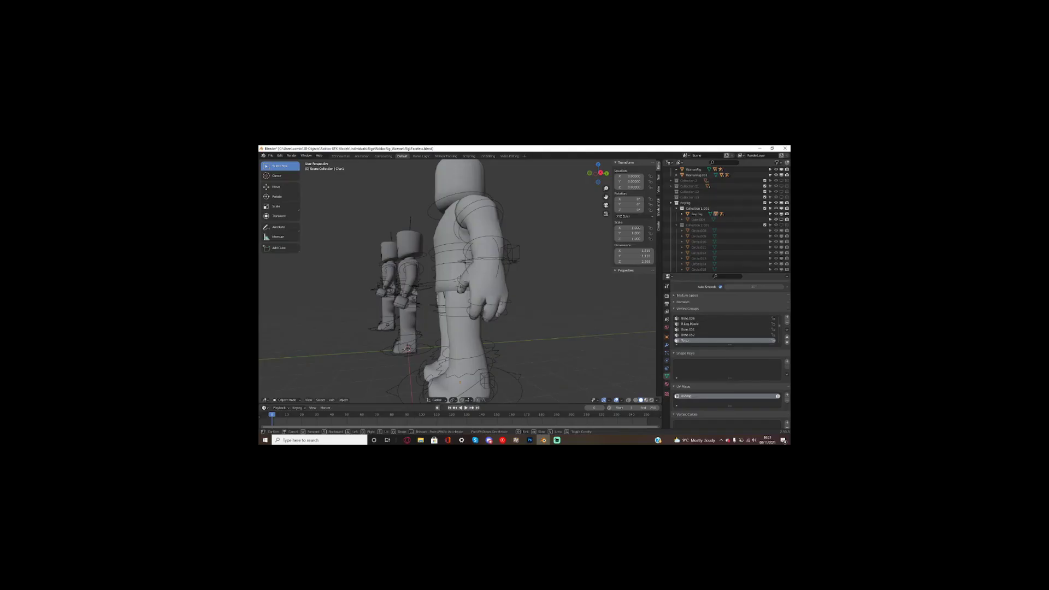
- Put the boy rig's armature in Pose Mode, test a rotation on the left upper leg bone and clear it
click(457, 292)
click(457, 292)
key(ctrl+Tab)
click(461, 286)
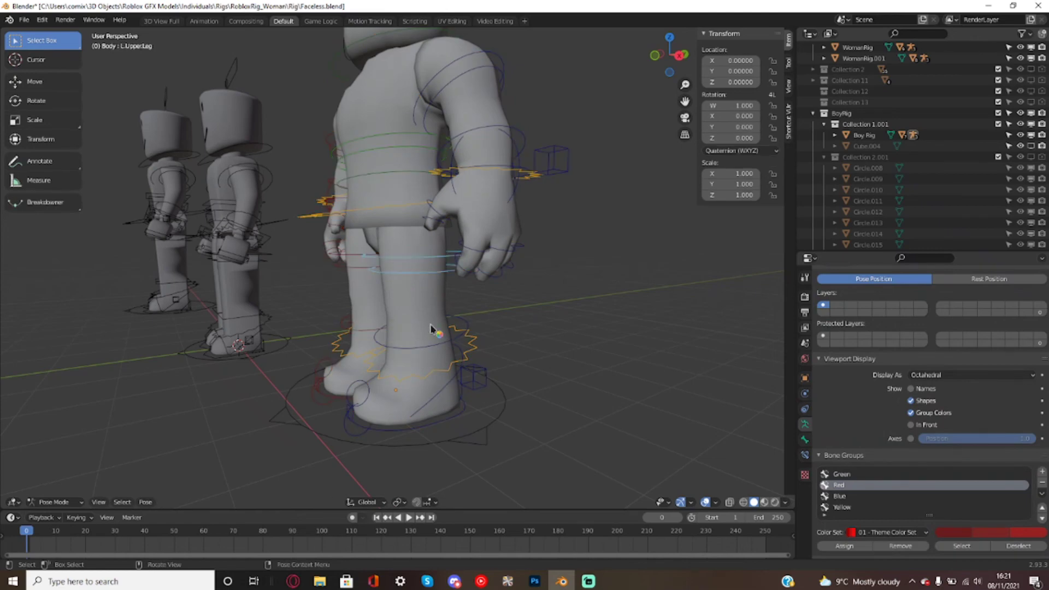
key(r)
click(327, 271)
key(alt+r)
- Rotate the boy rig's left upper leg forward and bend its lower leg at the knee
click(35, 100)
drag(381, 234, 343, 327)
click(361, 309)
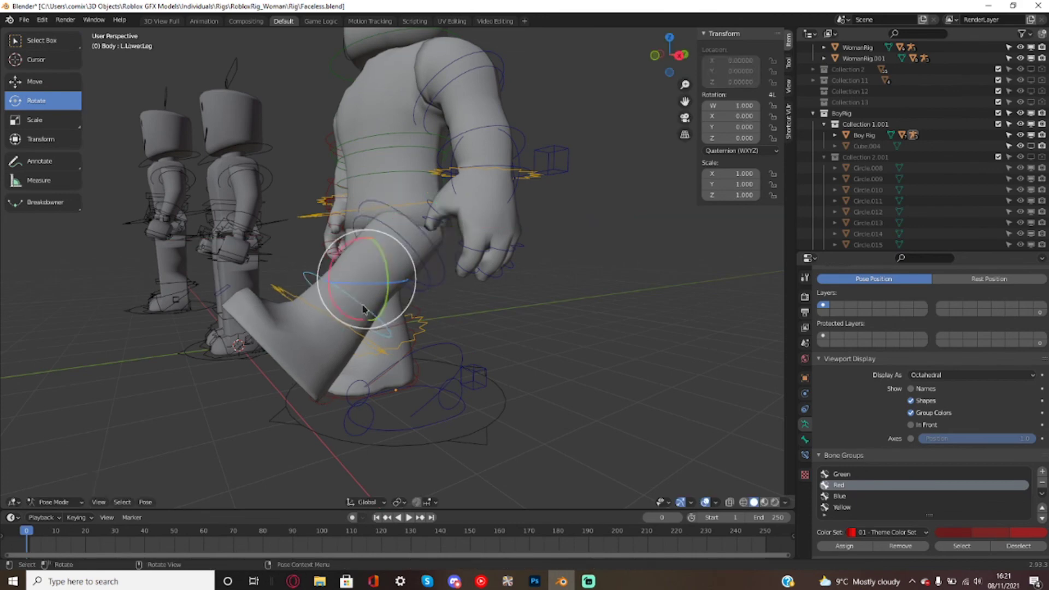
key(r)
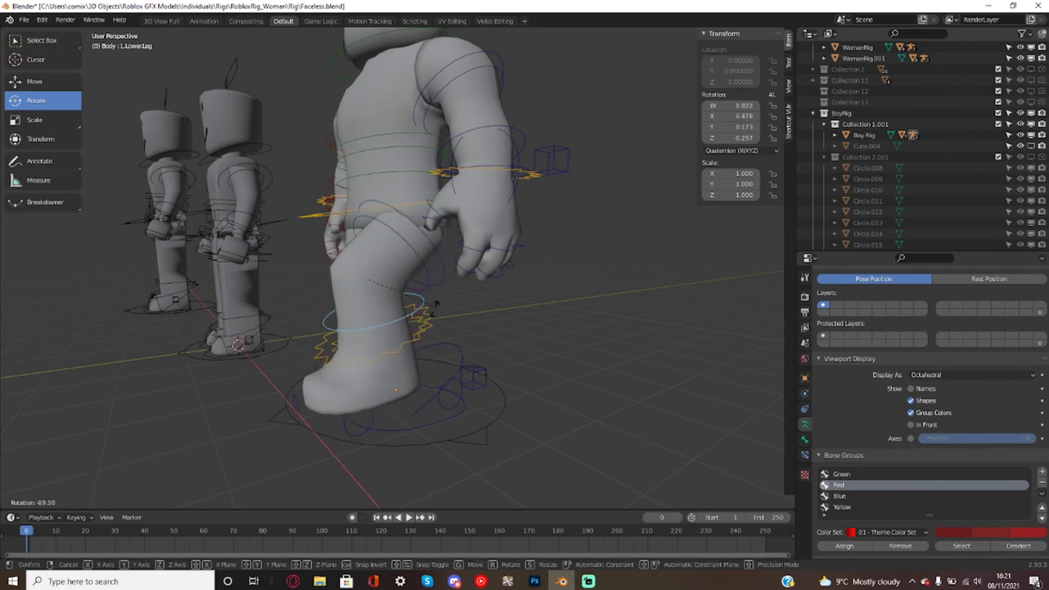
click(421, 355)
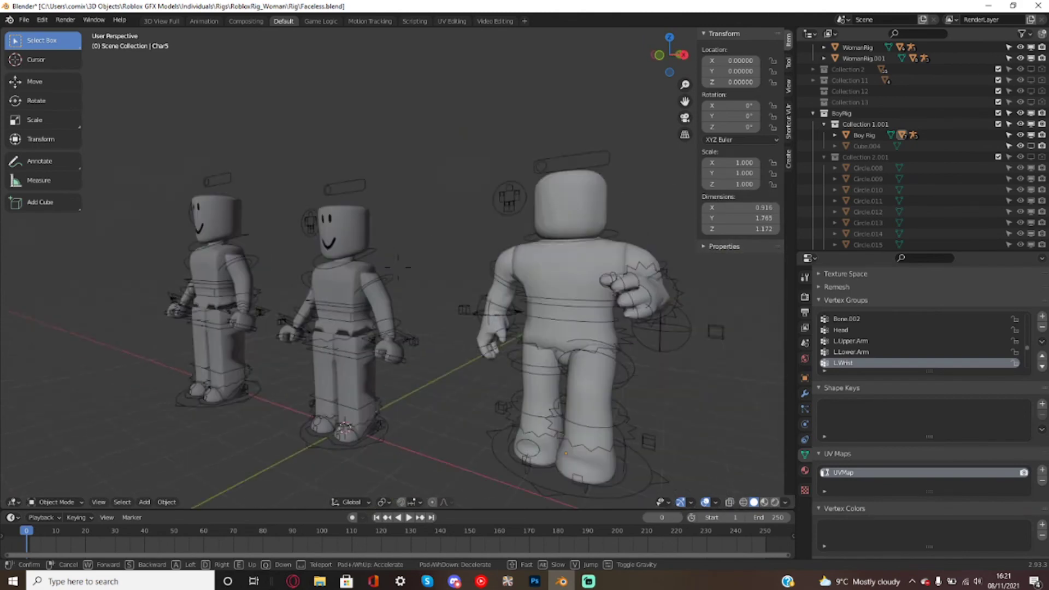
key(a)
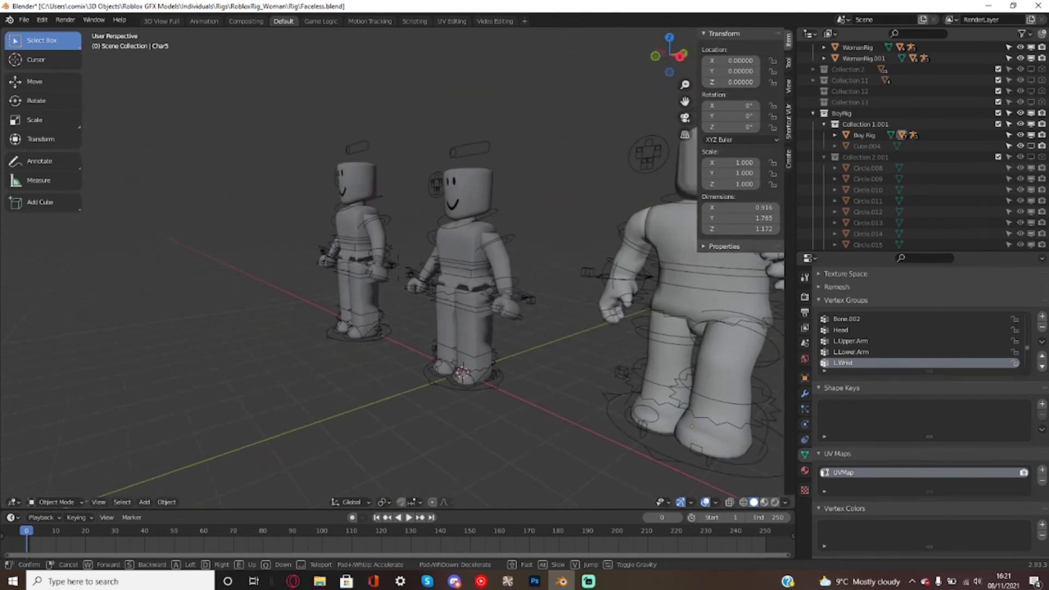
key(d)
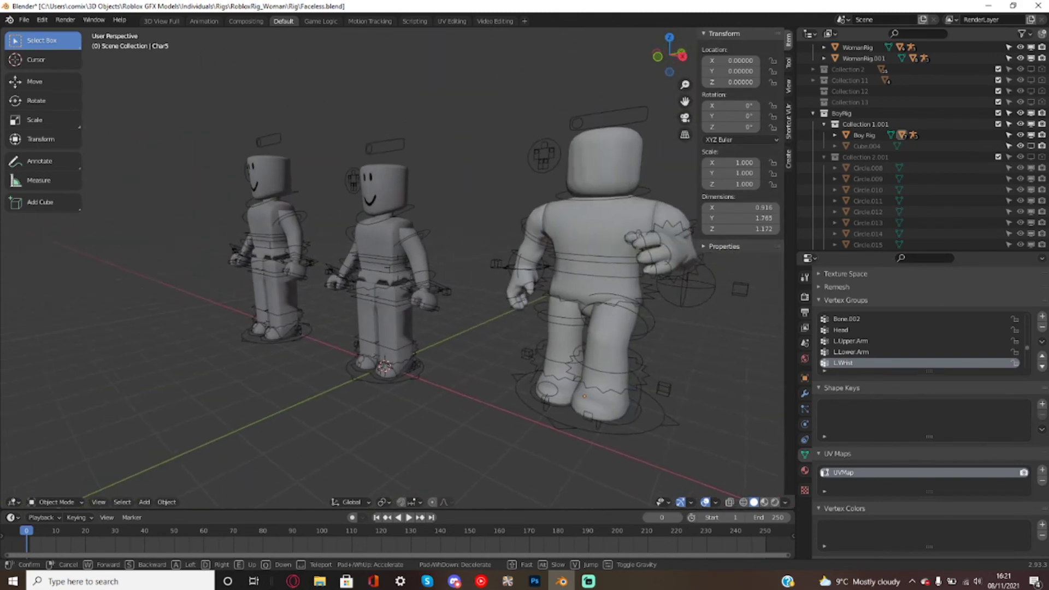